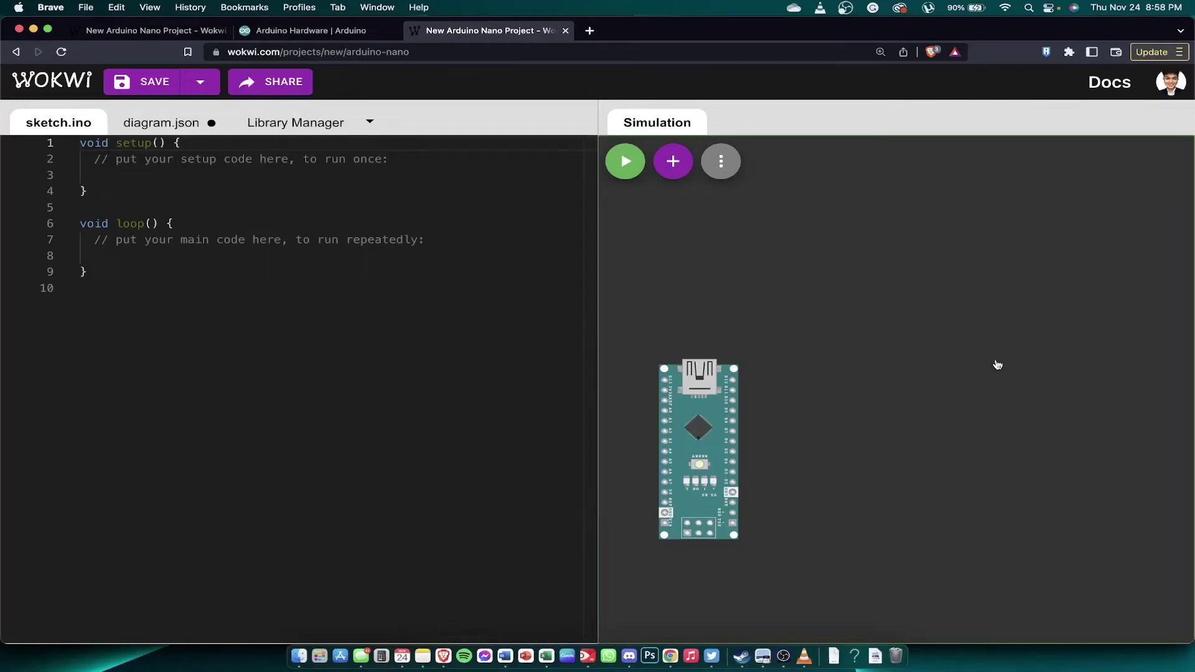
Add an LED to the circuit above the Arduino Nano and shift the board slightly down
drag(994, 365, 1030, 366)
drag(945, 379, 920, 397)
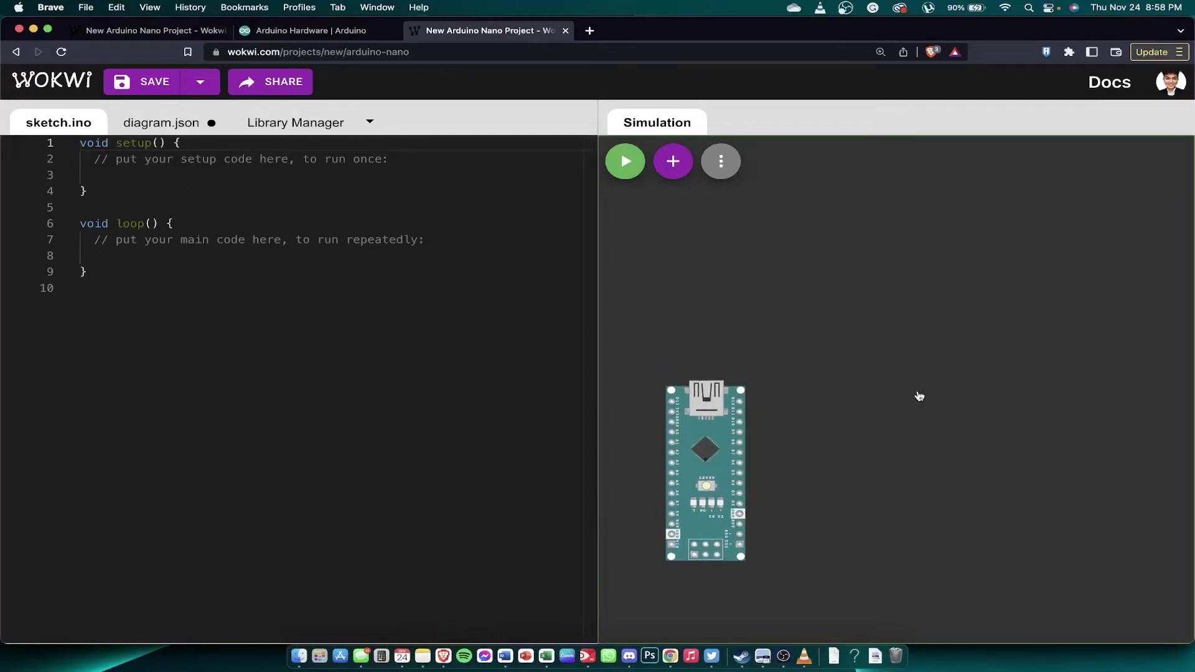
click(669, 157)
click(668, 153)
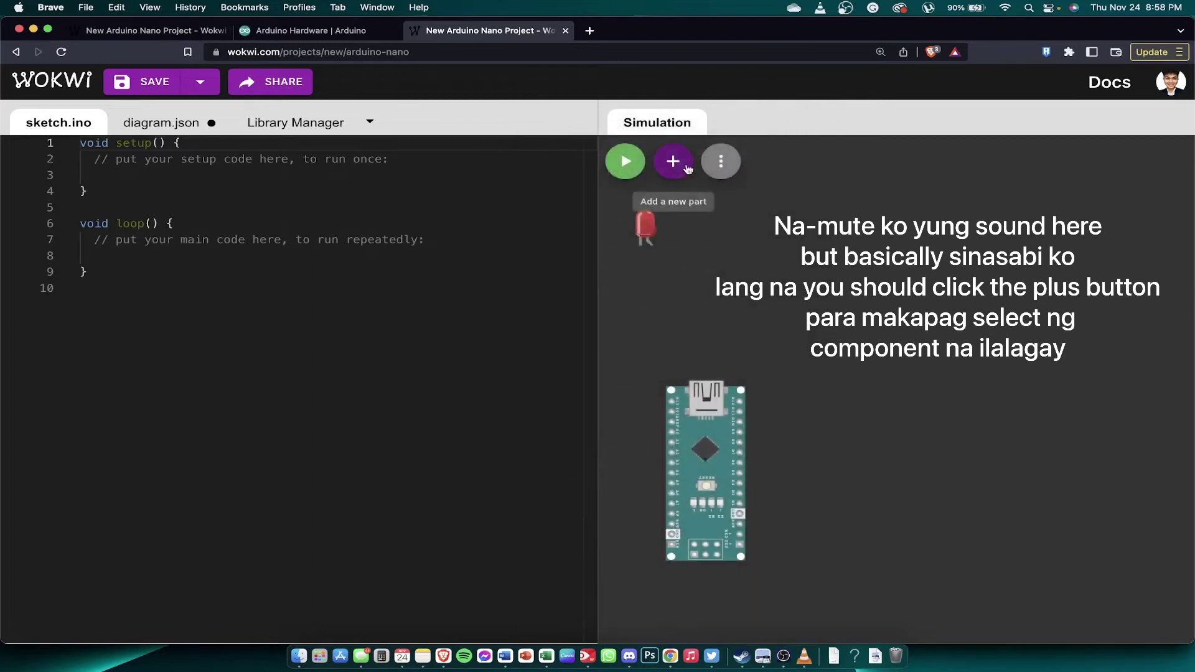
click(636, 235)
drag(636, 236, 697, 282)
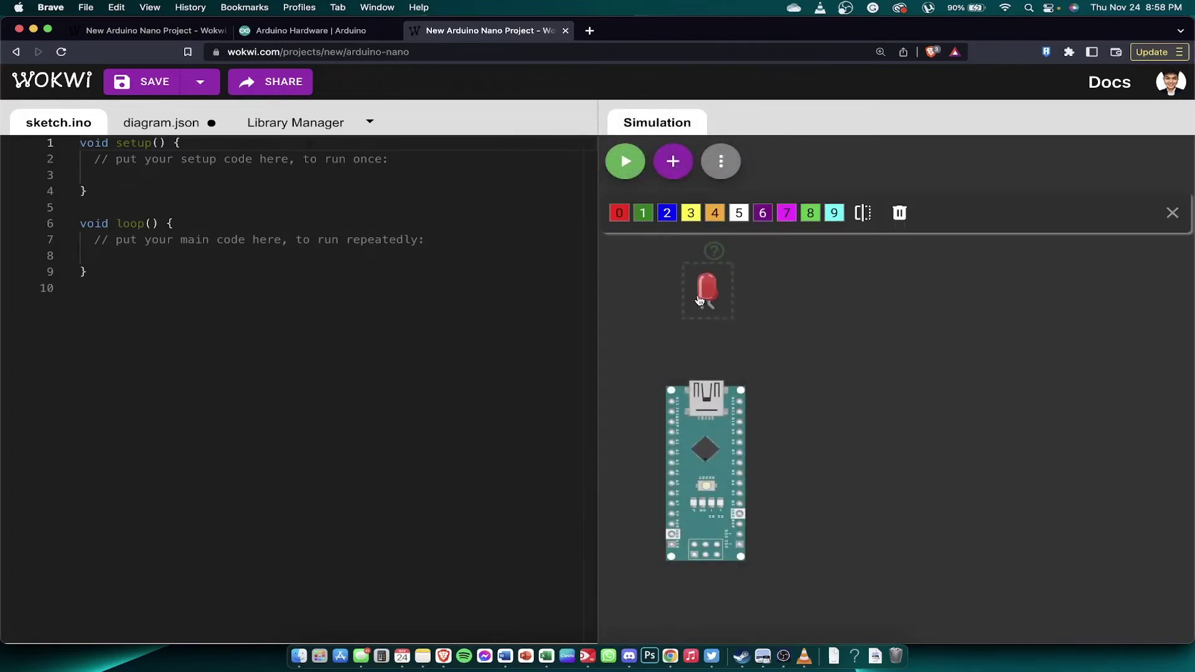
click(718, 427)
drag(717, 427, 718, 452)
Change the LED's color from the palette to magenta (7) and move it down toward the board's upper-left corner
click(708, 287)
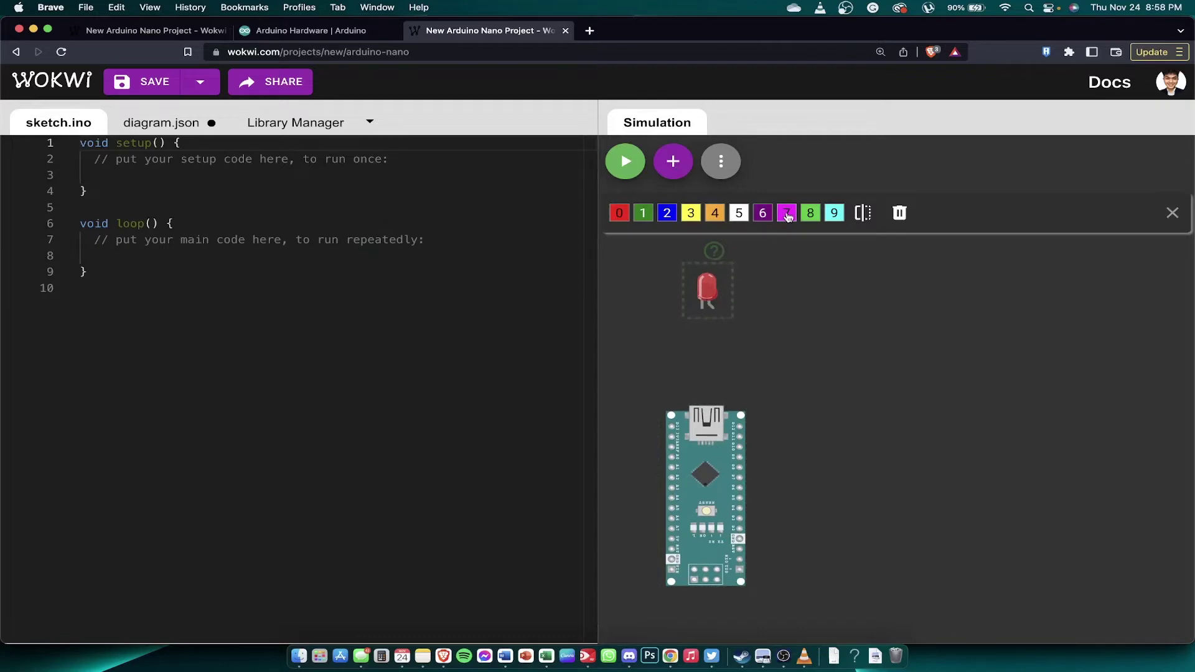
drag(709, 285, 708, 287)
click(780, 319)
drag(709, 296, 690, 325)
click(782, 342)
Duplicate the magenta LED to form a row of eight LEDs above the Nano, and move the board slightly up and left
click(700, 331)
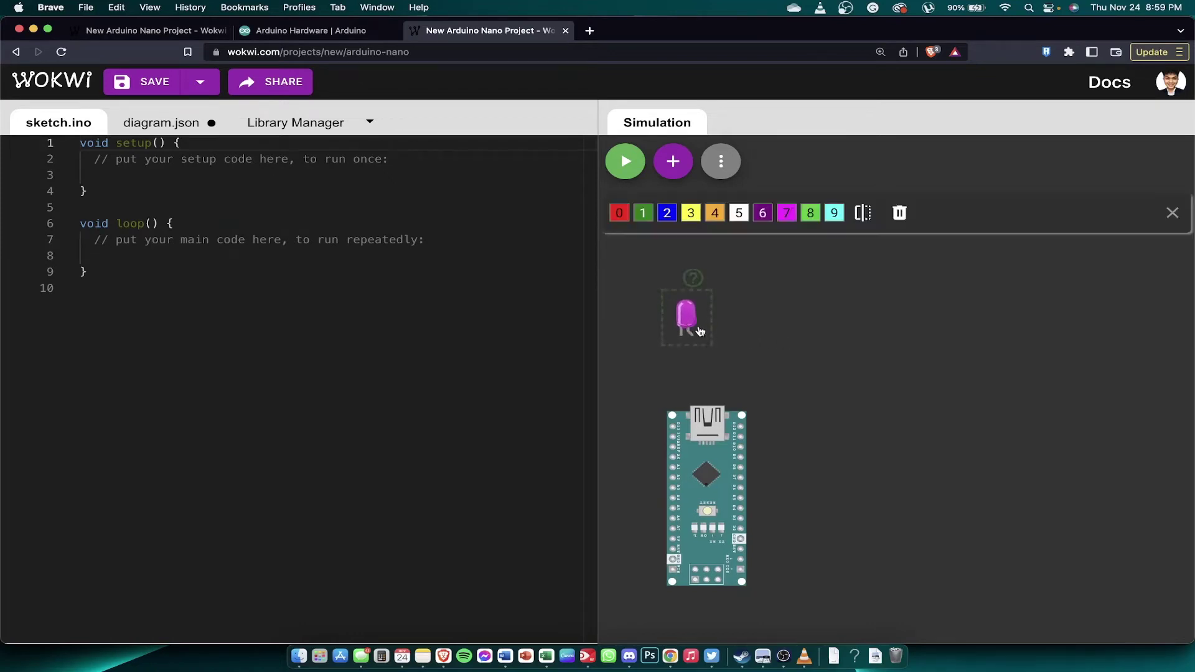
key(super+c)
key(super+v)
drag(700, 331, 1078, 328)
key(super+v)
key(super+v)
key(super+v)
key(super+v)
key(super+v)
key(super+v)
click(1031, 384)
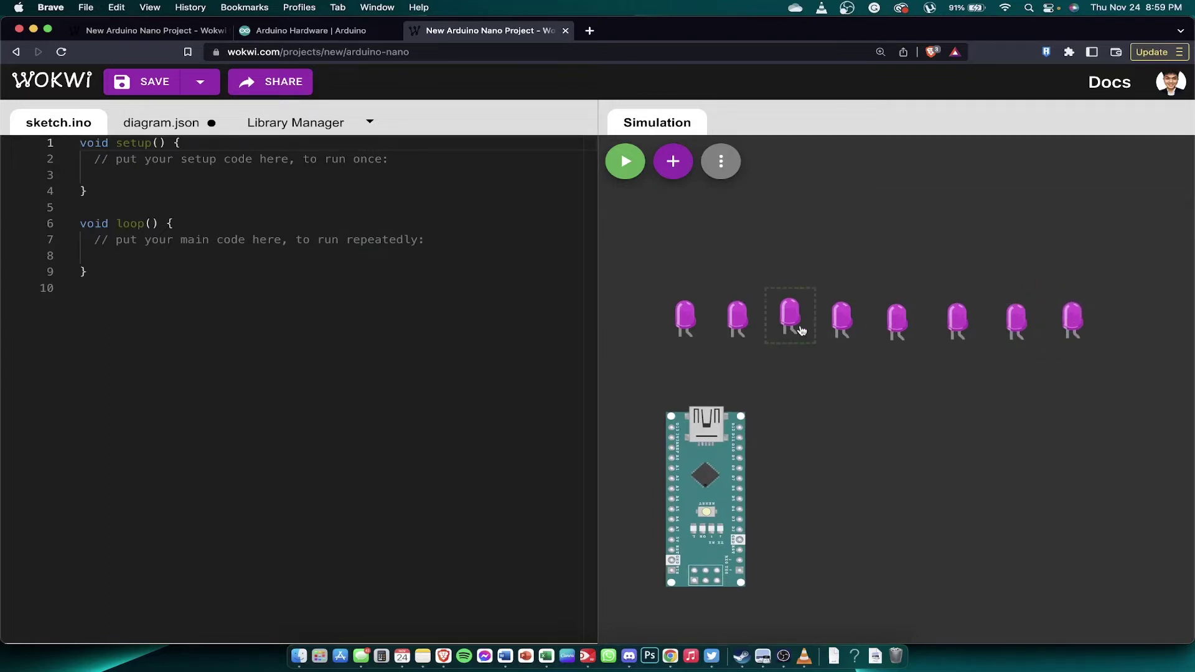
drag(722, 417, 712, 399)
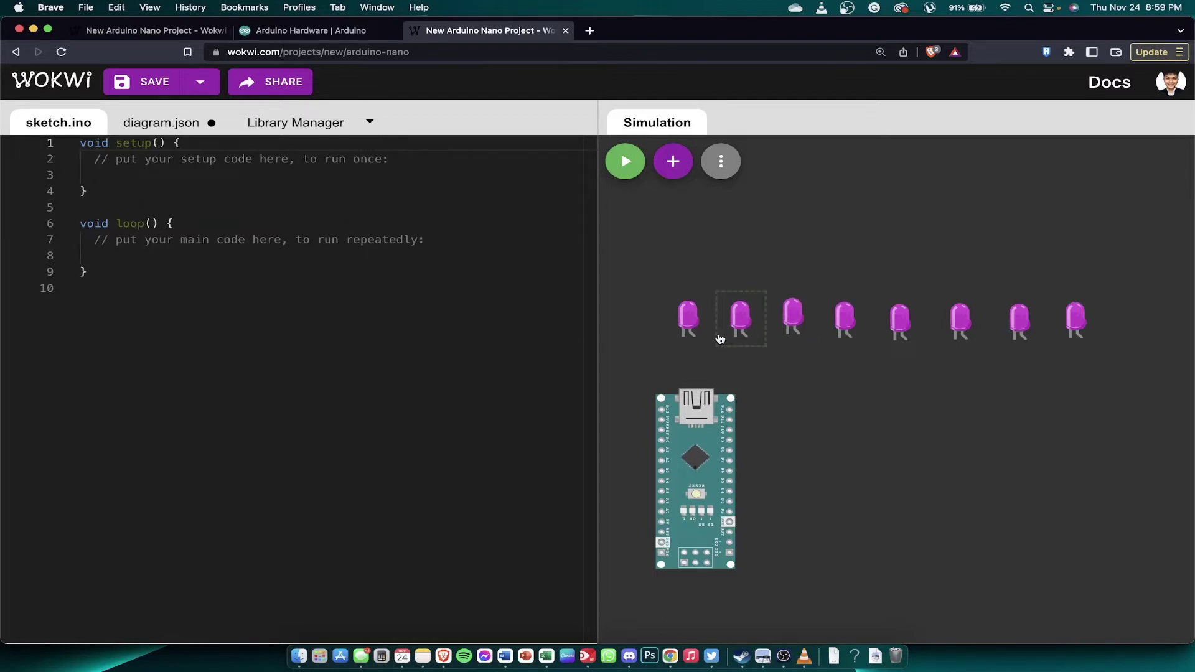
Examine the LEDs' cathode pins and the Nano's pin labels, including GND.1, up close
scroll(721, 338, up, 5)
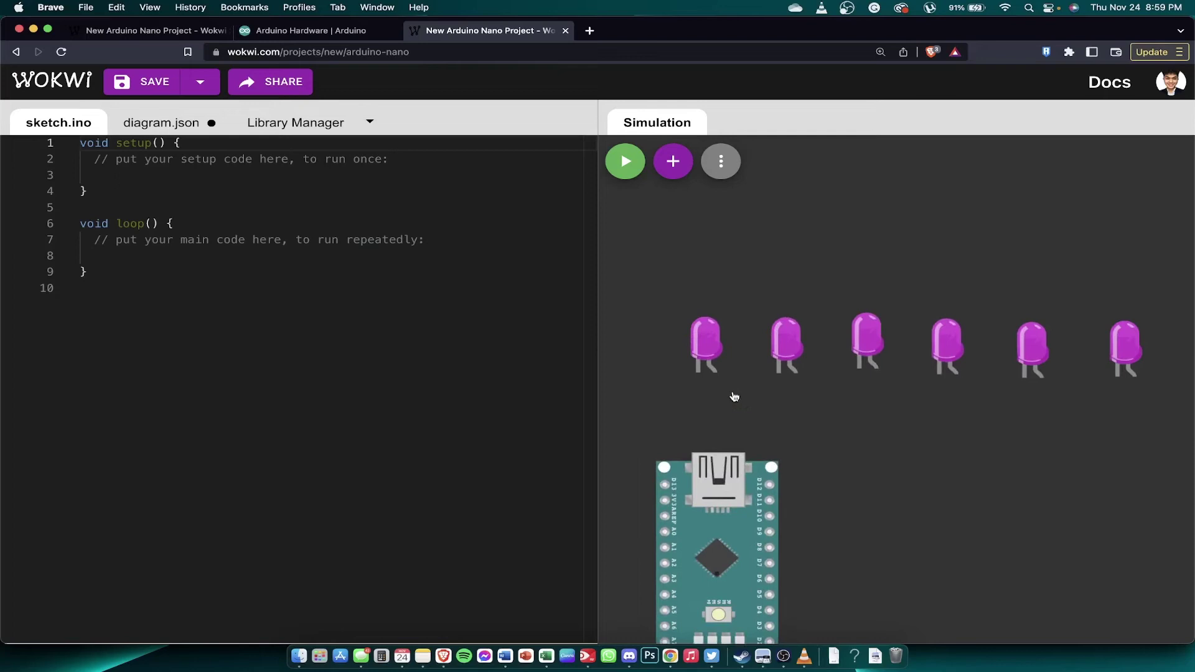
scroll(782, 459, up, 5)
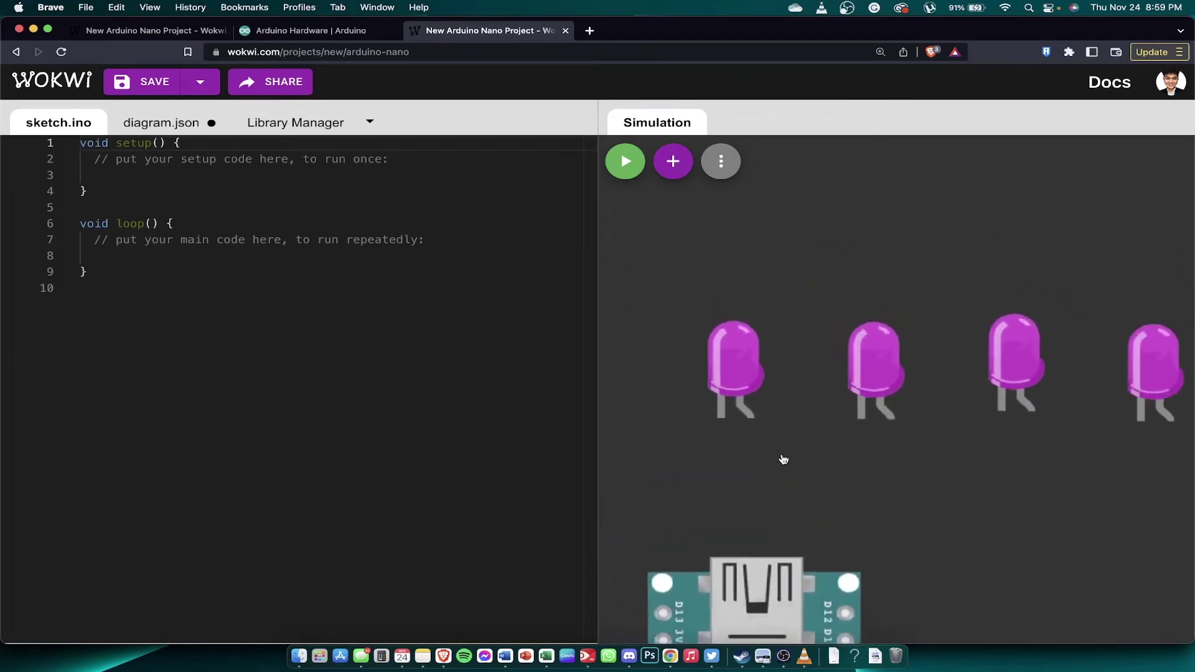
drag(783, 460, 838, 458)
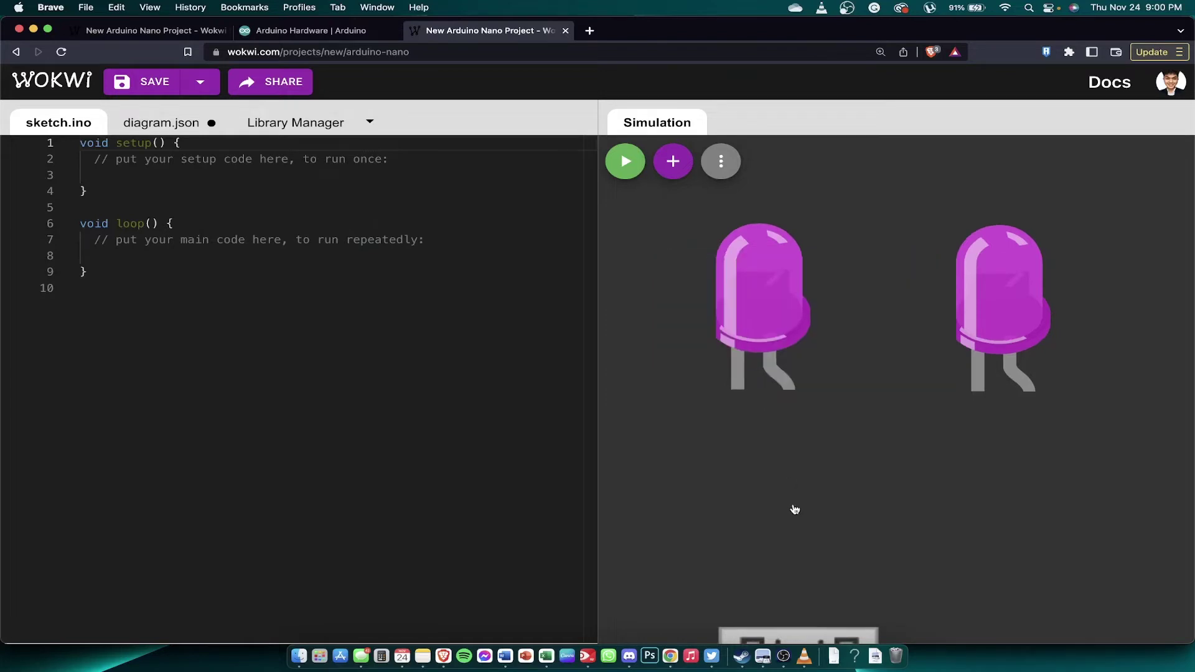
drag(792, 507, 781, 360)
scroll(826, 401, down, 4)
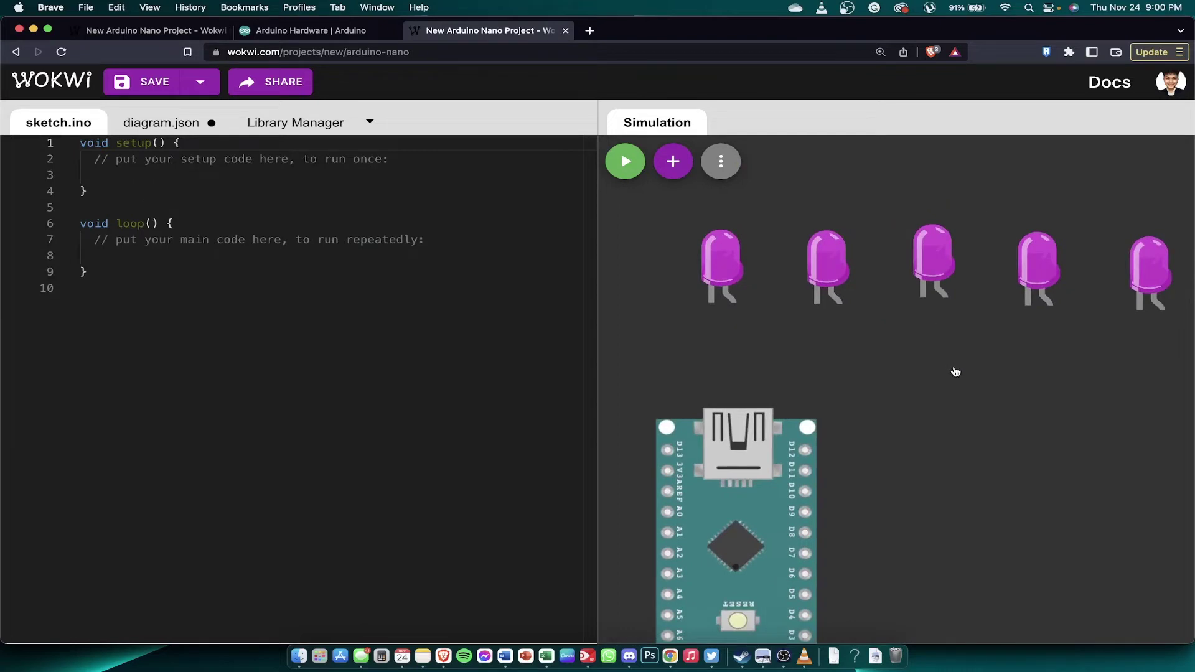
drag(955, 372, 997, 289)
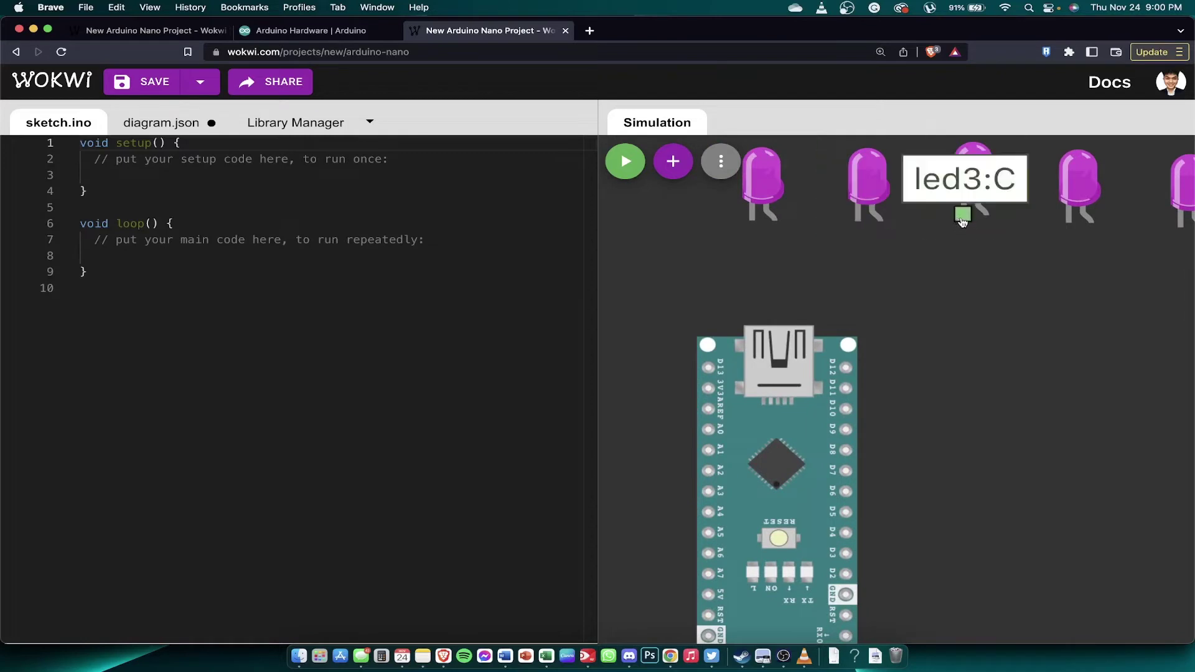
click(732, 427)
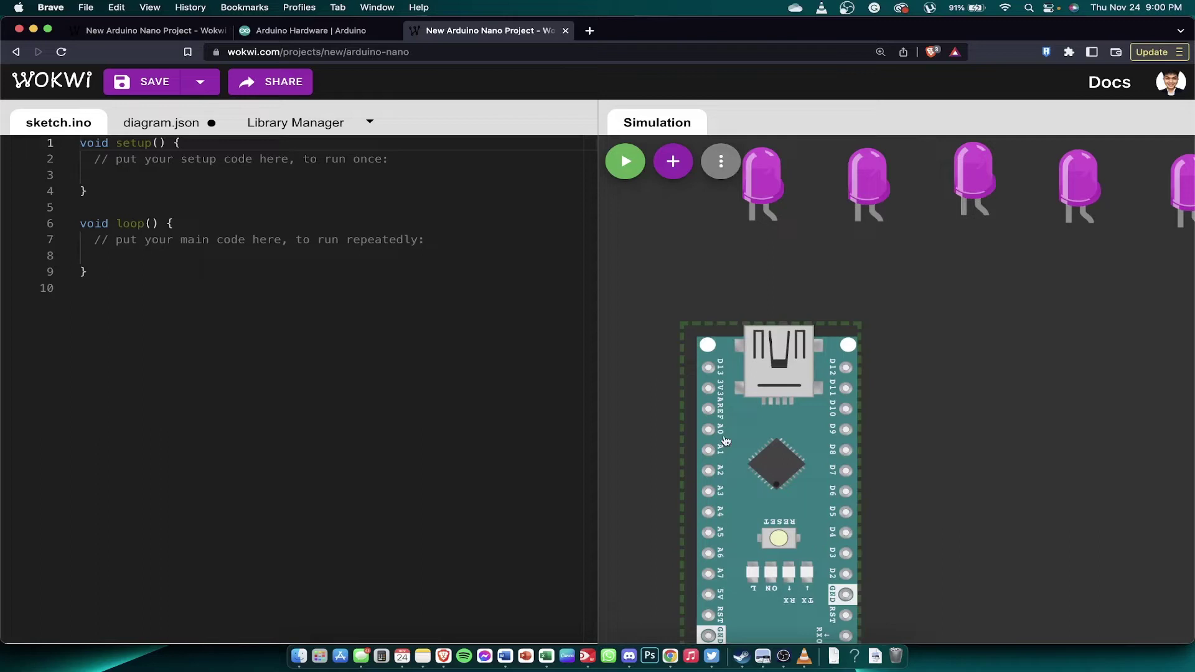
drag(926, 485, 938, 403)
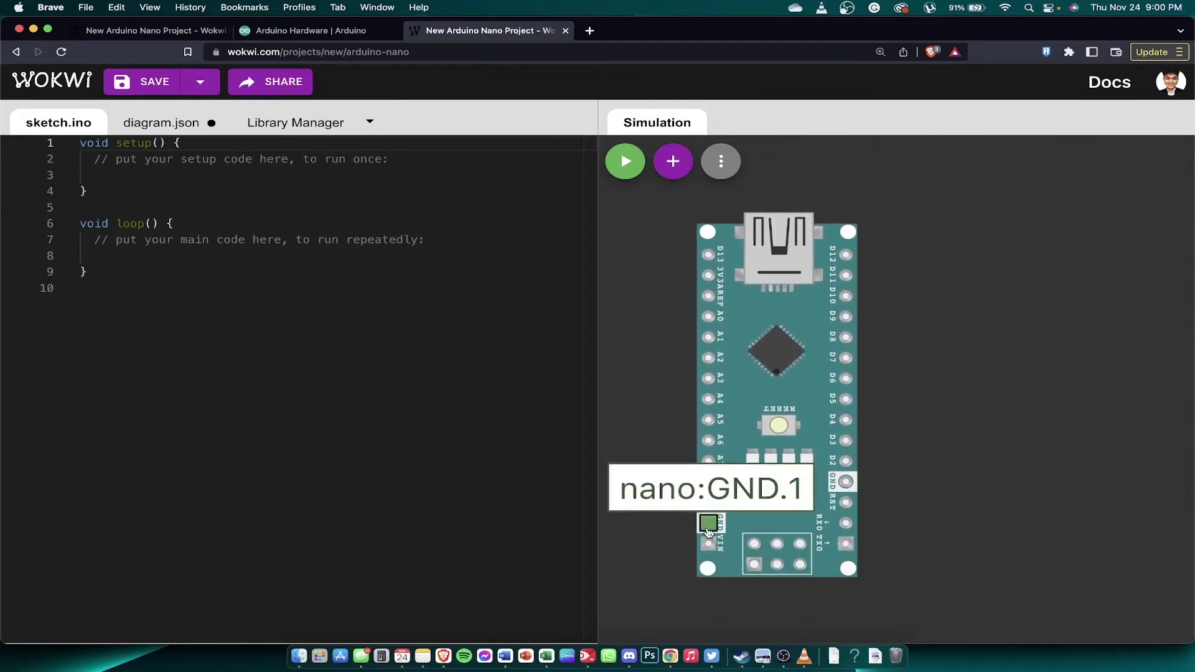
drag(934, 479, 946, 539)
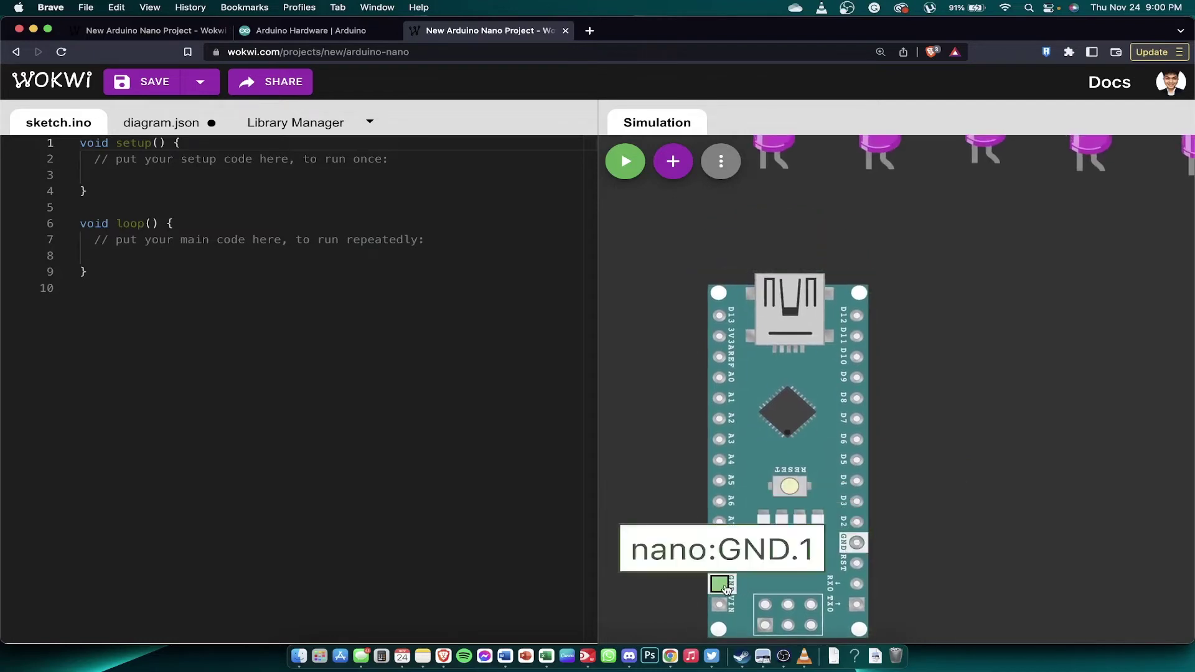
drag(853, 232, 884, 246)
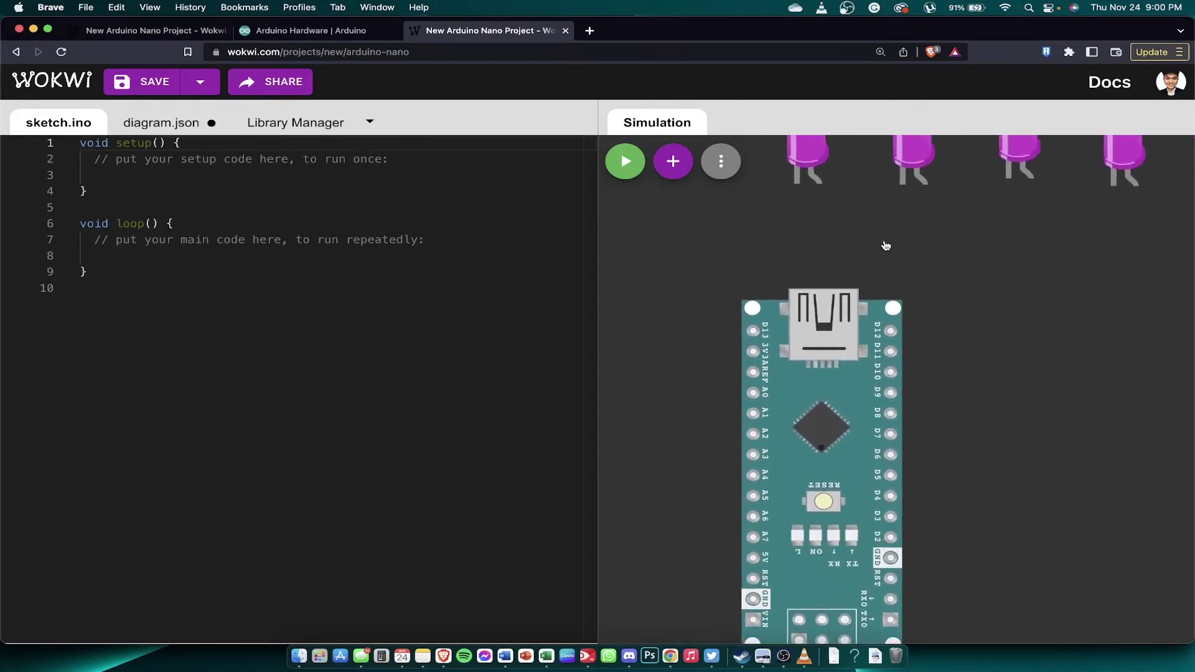
scroll(956, 273, down, 5)
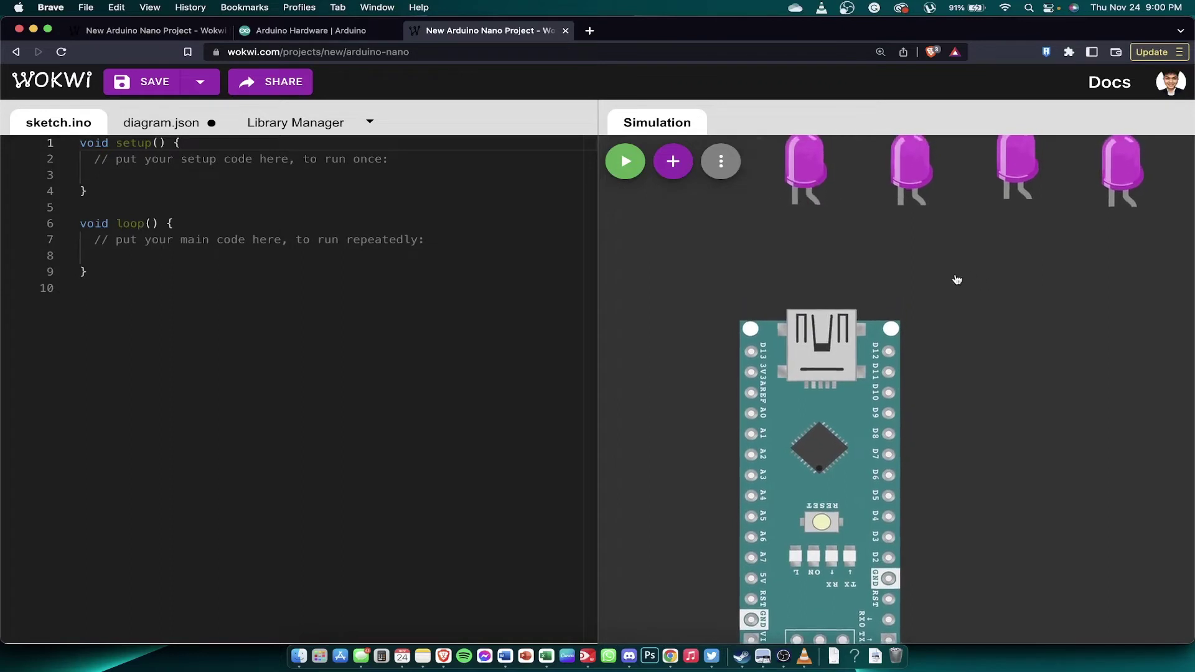
scroll(956, 278, up, 3)
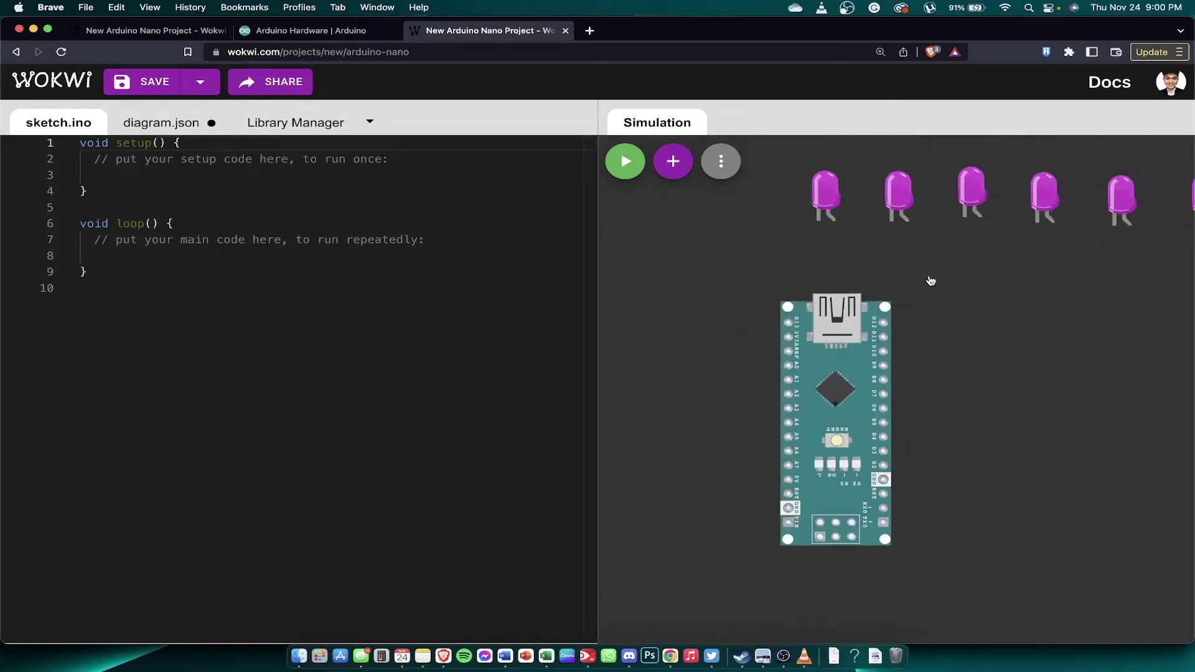
Wire the first LED's cathode around the side of the board to the Nano's GND.1 pin
click(819, 224)
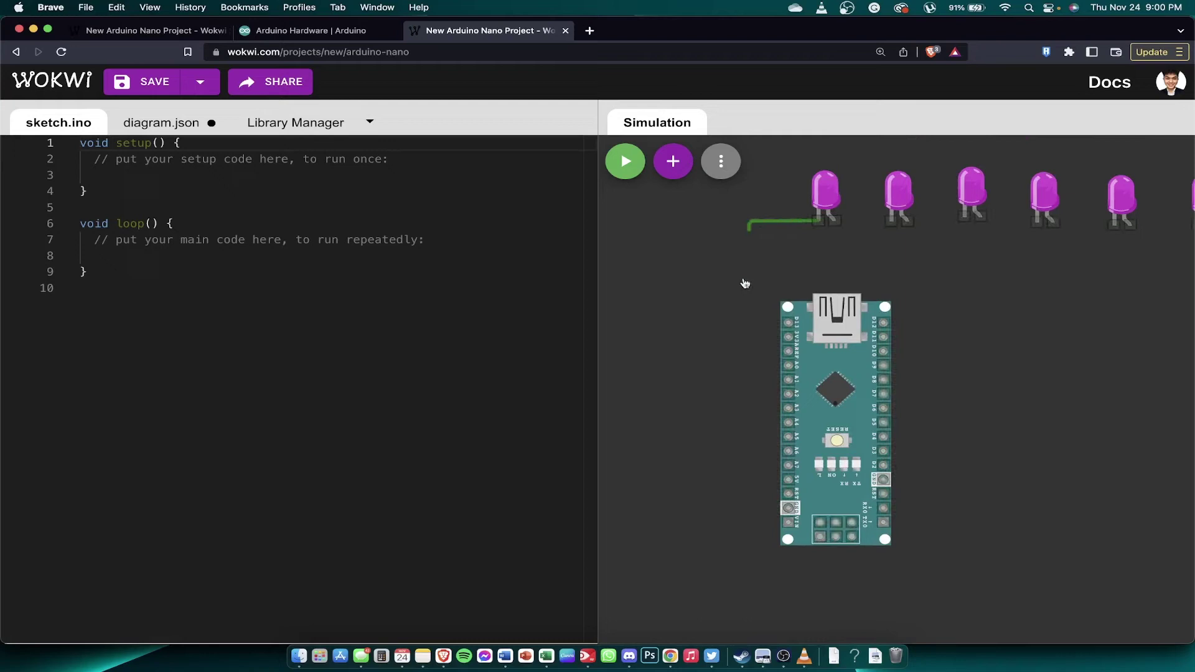
click(788, 508)
scroll(908, 249, right, 2)
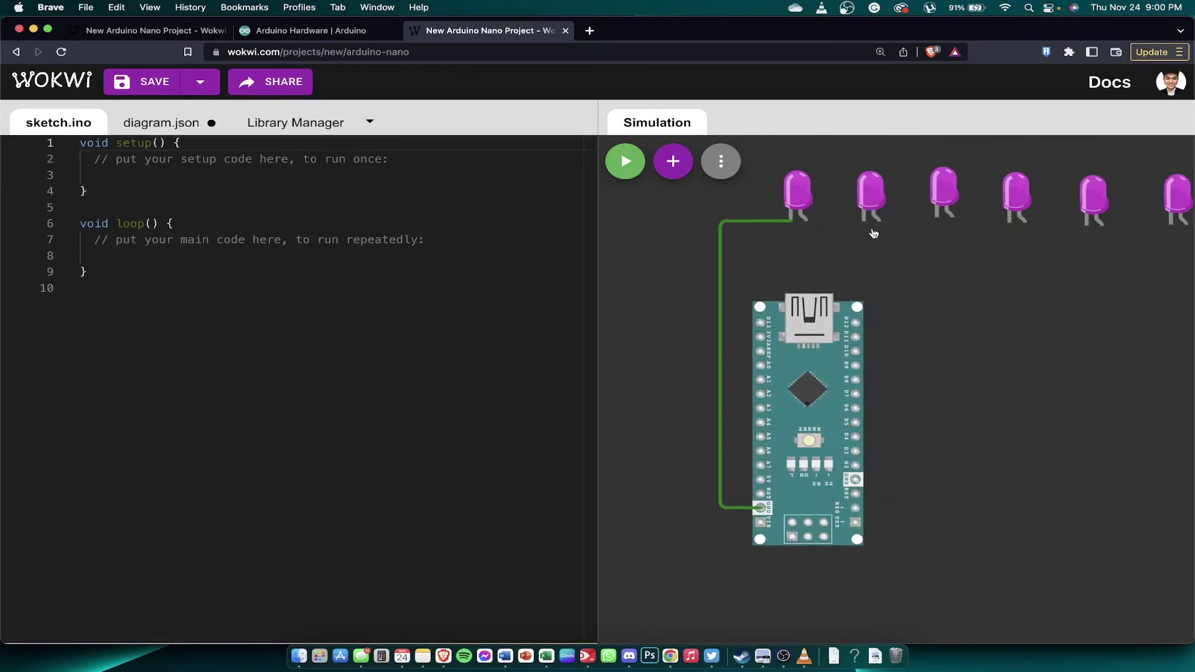
Wire the second LED's cathode to the Nano's GND.1 pin, routed outside the first ground wire
click(863, 222)
click(700, 239)
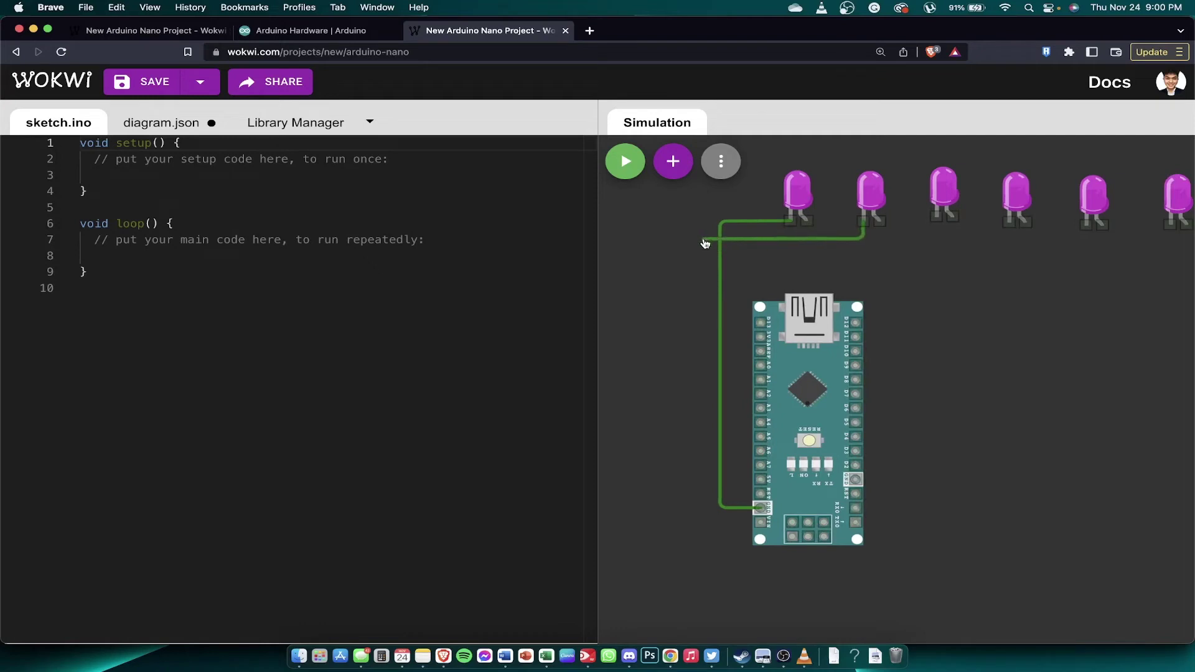
click(760, 508)
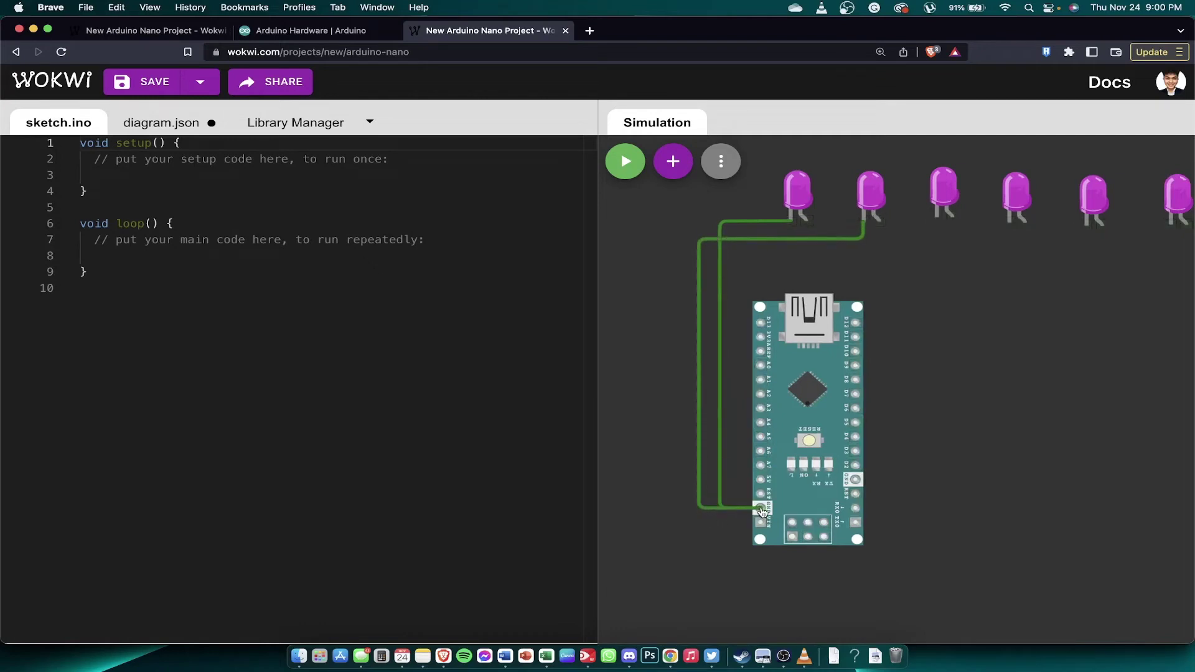
Wire the third LED's cathode to the first LED's cathode, routed below the LED row
click(937, 215)
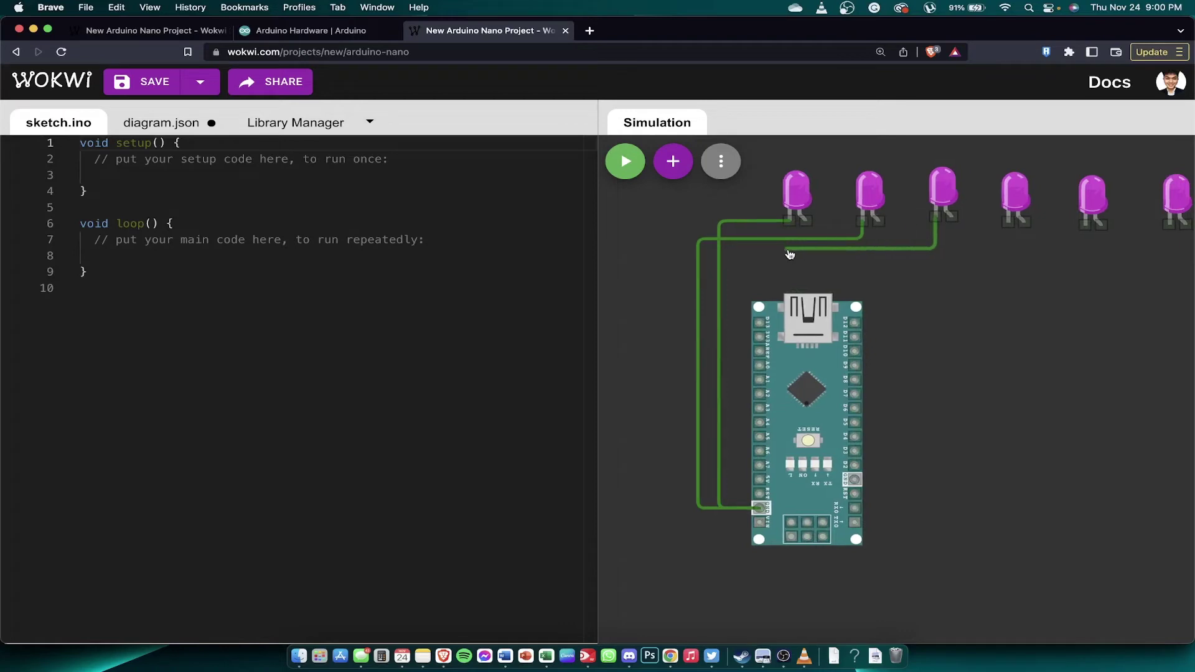
click(789, 226)
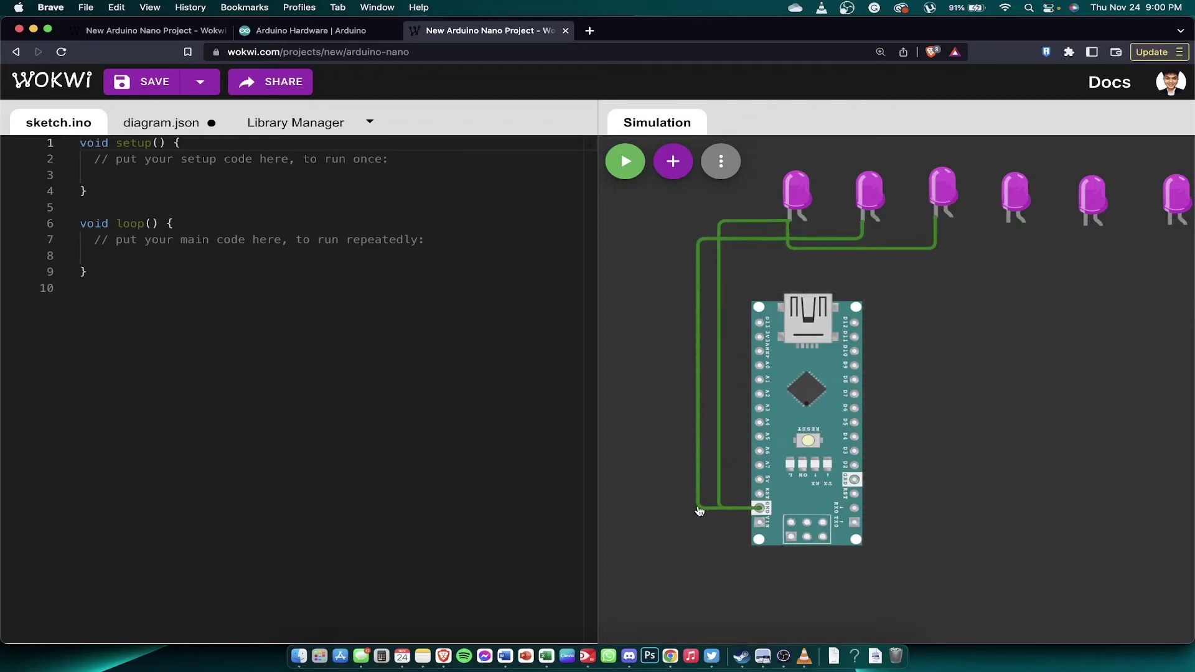
Delete the second LED's wire to GND.1 and connect its cathode to the first LED's cathode instead
click(846, 239)
key(Delete)
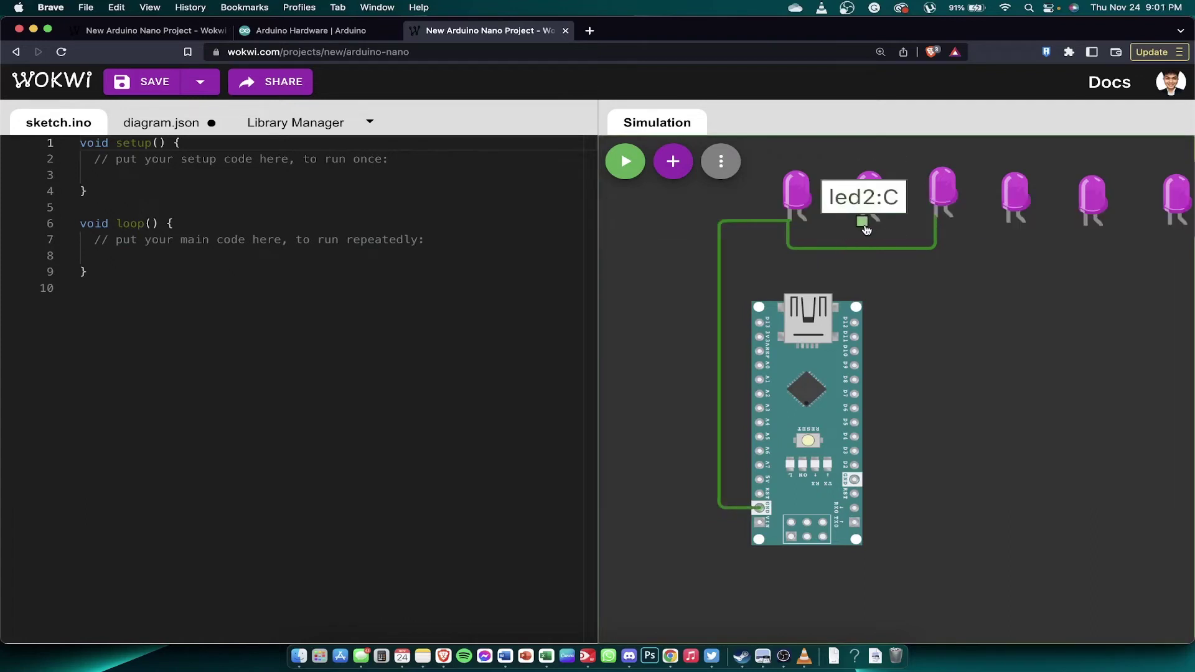
click(862, 219)
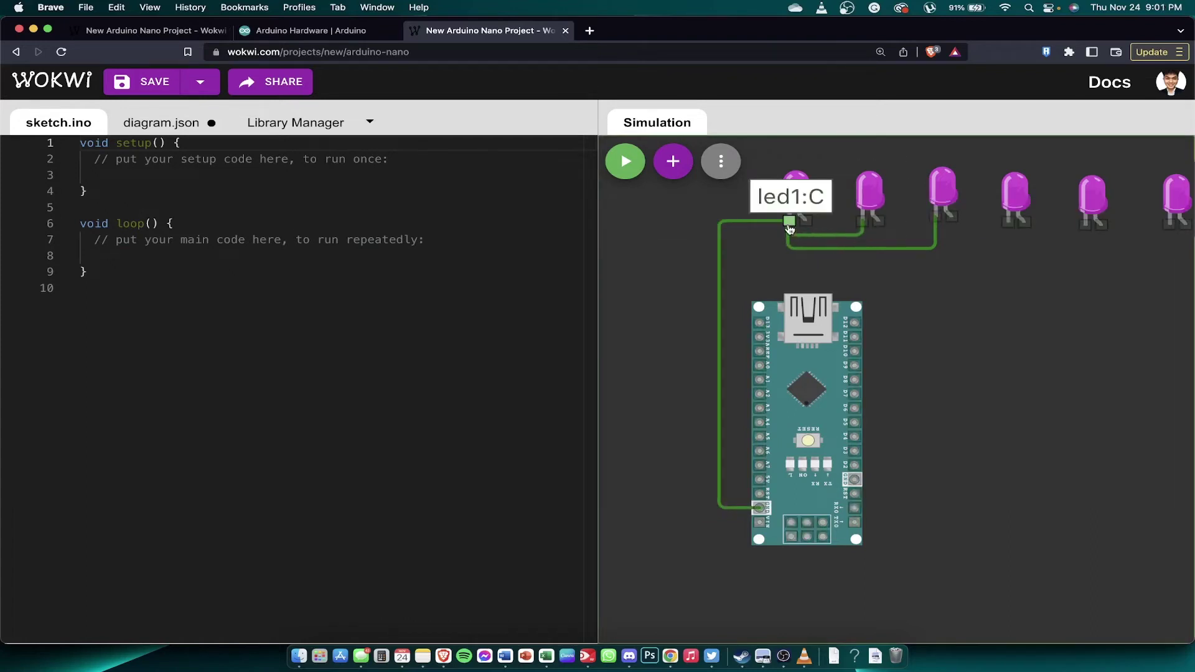
click(790, 221)
Wire the cathodes of the fourth, fifth and sixth LEDs to the first LED's cathode, each routed below the previous wire
click(1006, 223)
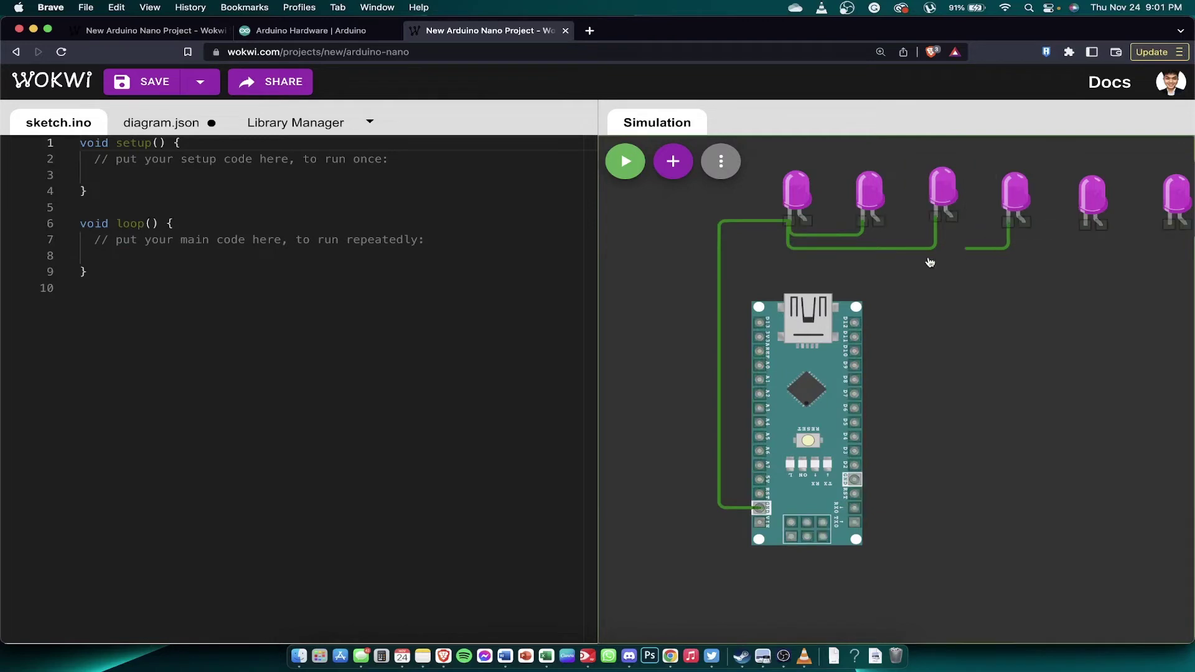
click(790, 223)
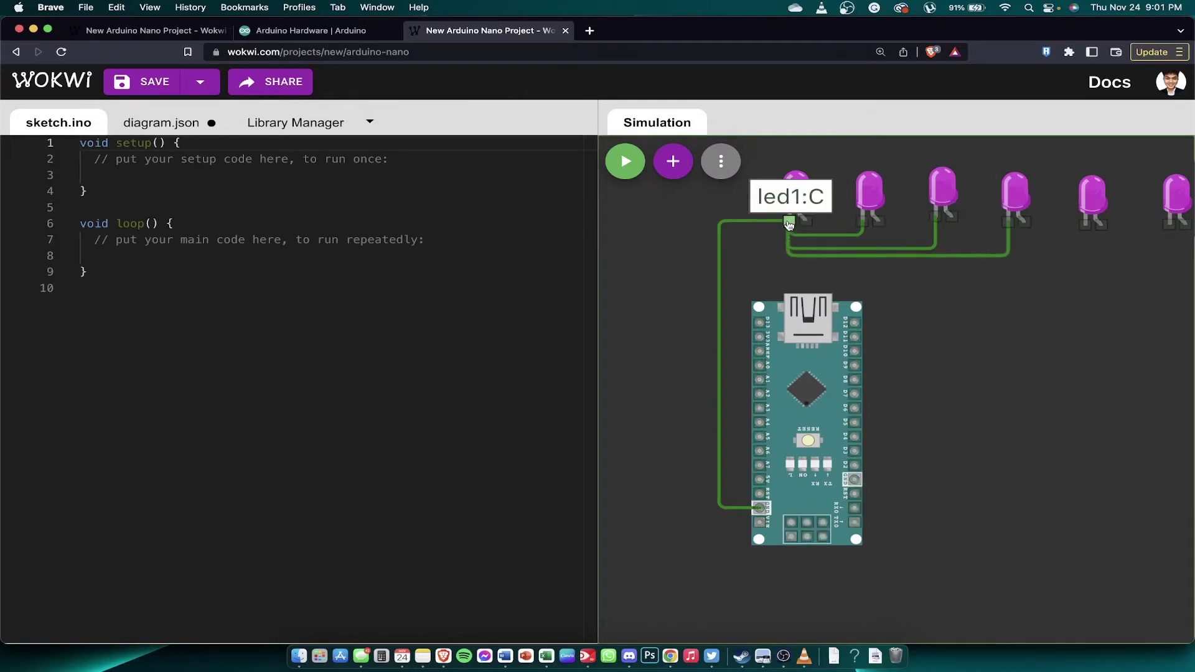
click(1086, 223)
click(1006, 222)
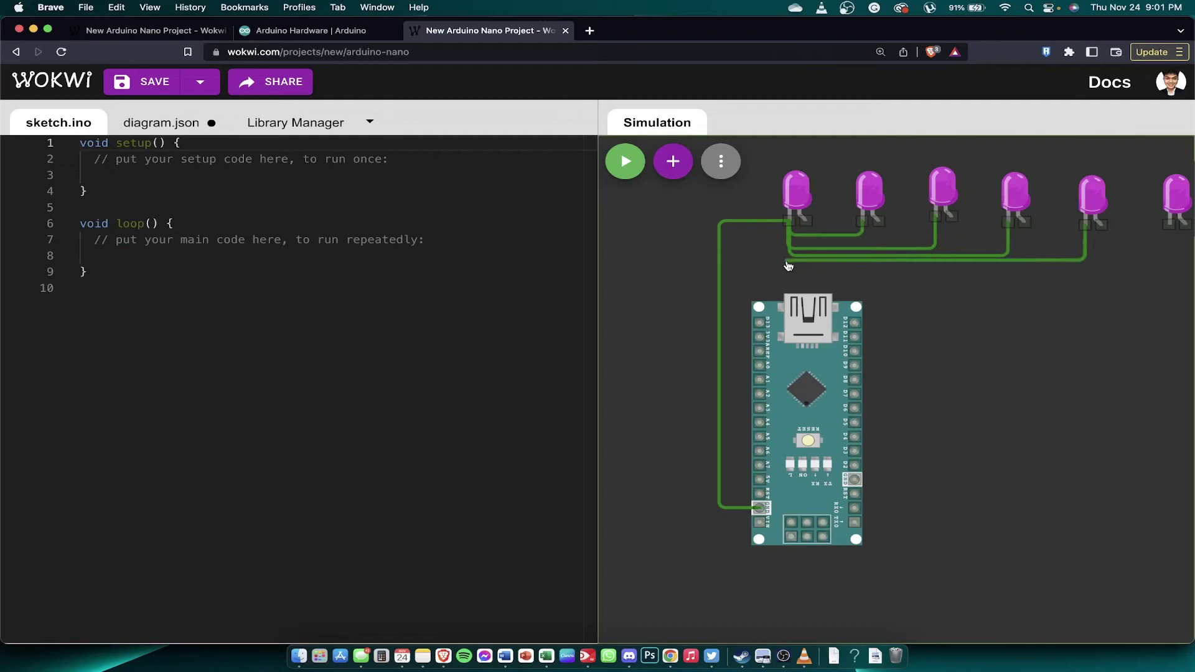
click(789, 221)
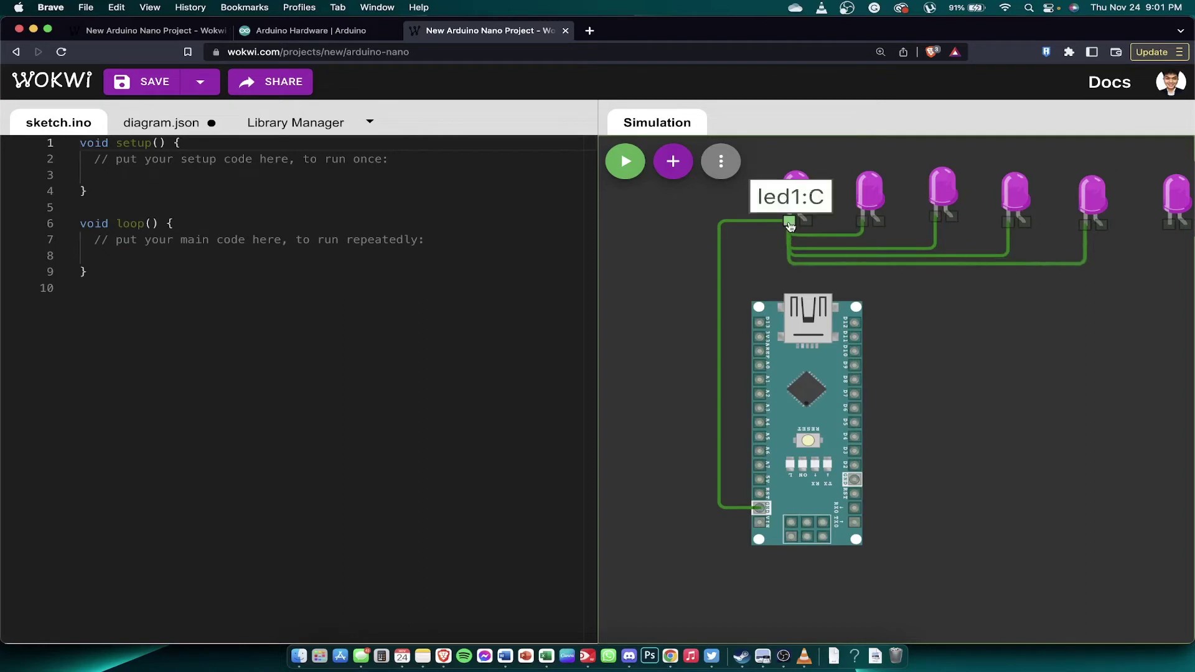
click(1171, 223)
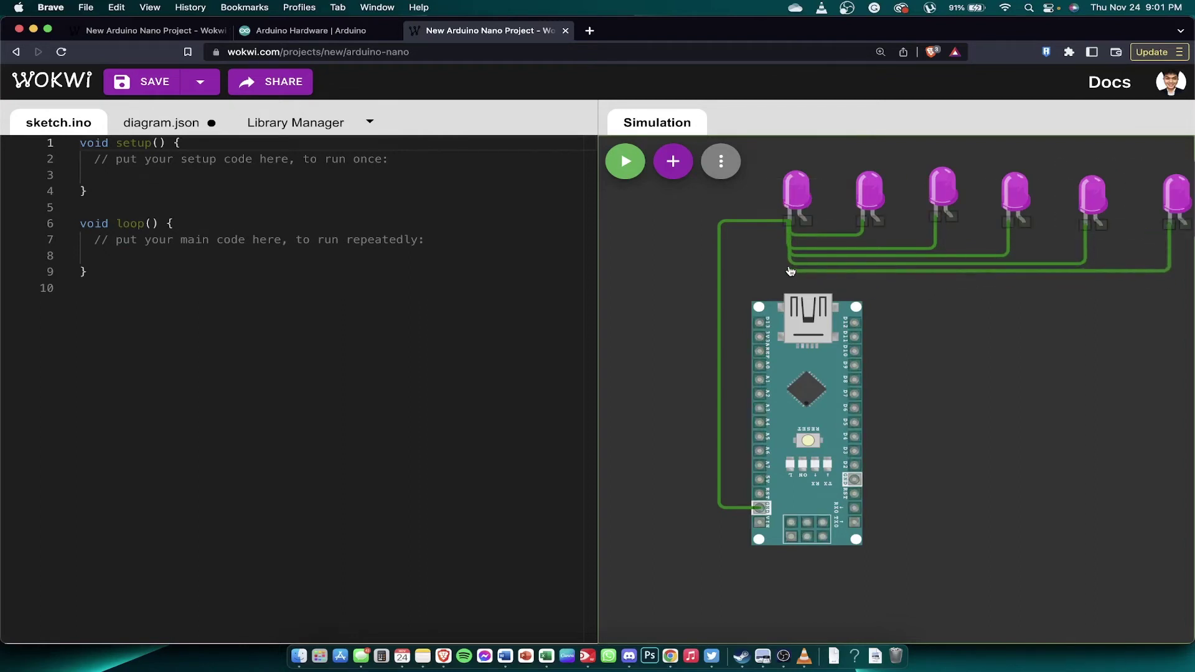
click(789, 222)
Wire the cathodes of the seventh and eighth LEDs to the first LED's cathode
scroll(959, 312, up, 2)
scroll(960, 312, down, 3)
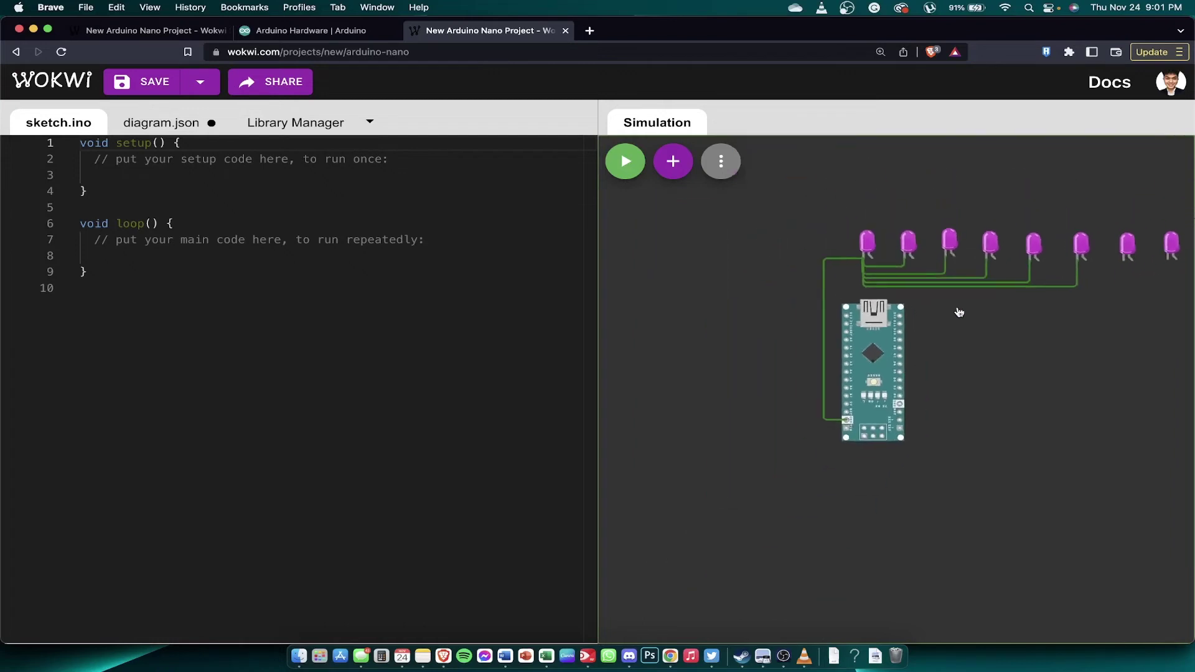
click(1052, 272)
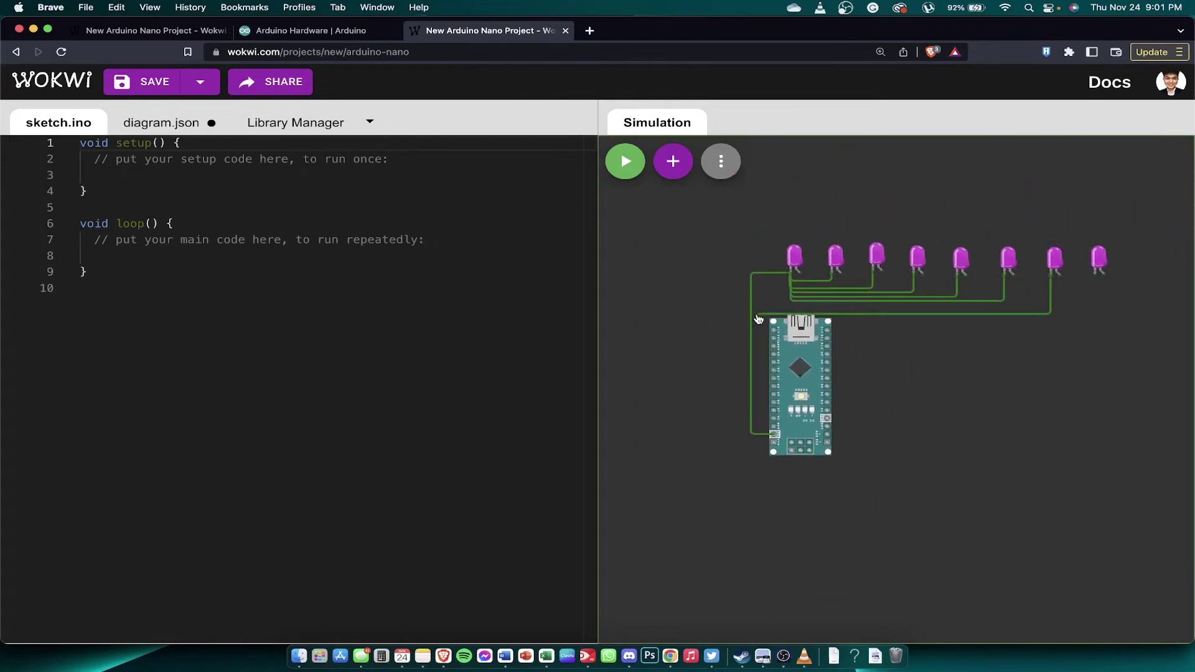
click(791, 272)
click(1096, 273)
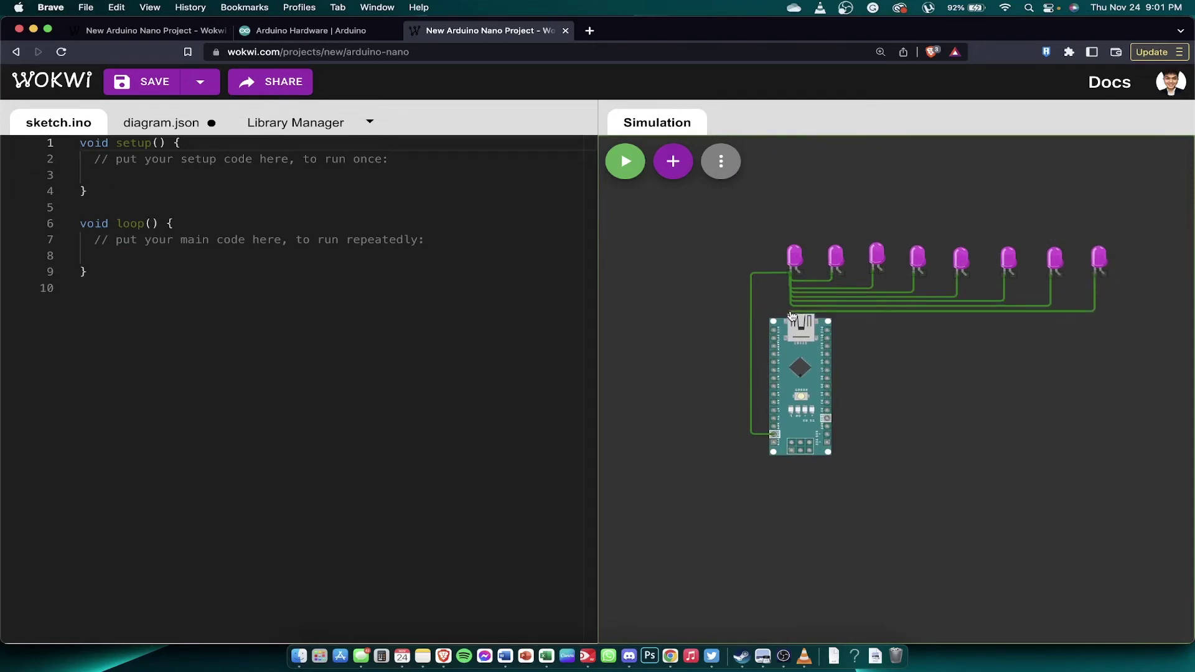
click(791, 272)
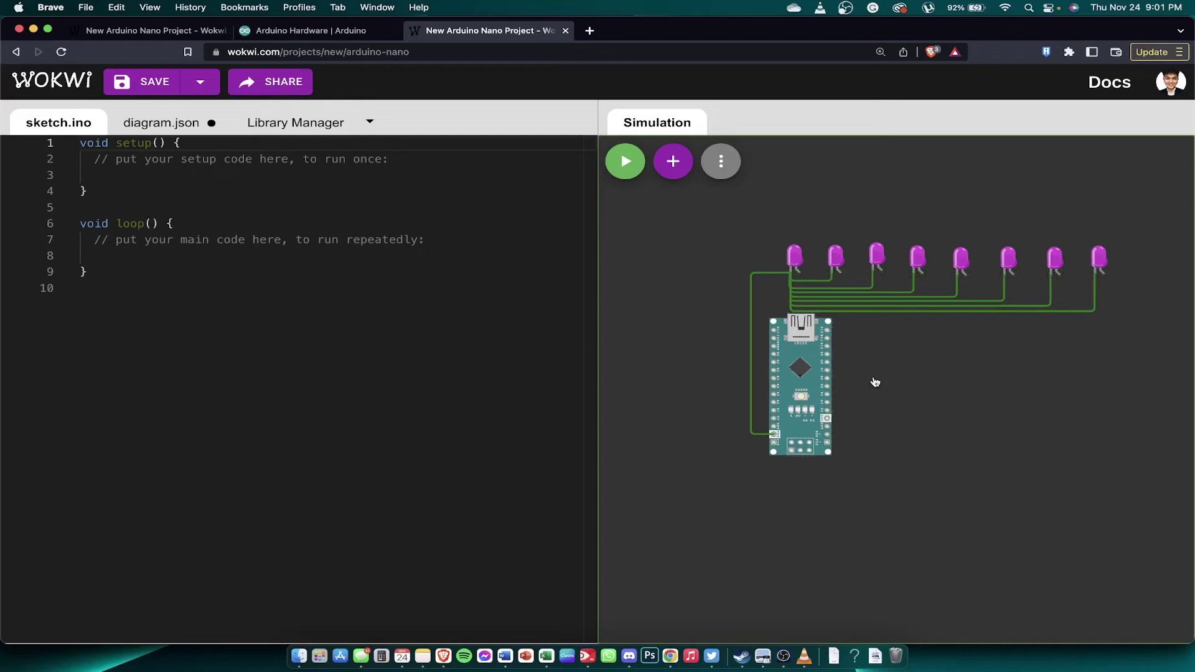
Recolour the wire from the first LED's cathode to the board's ground and the second LED's cathode wire red
scroll(870, 356, up, 4)
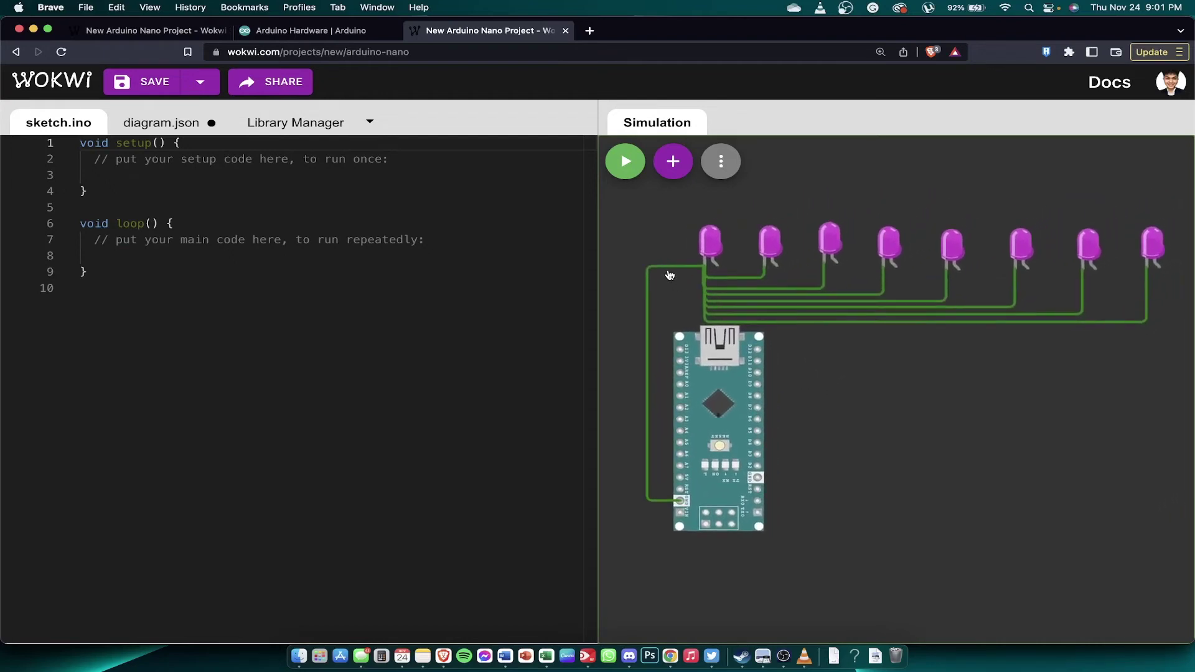
scroll(669, 274, down, 1)
click(664, 268)
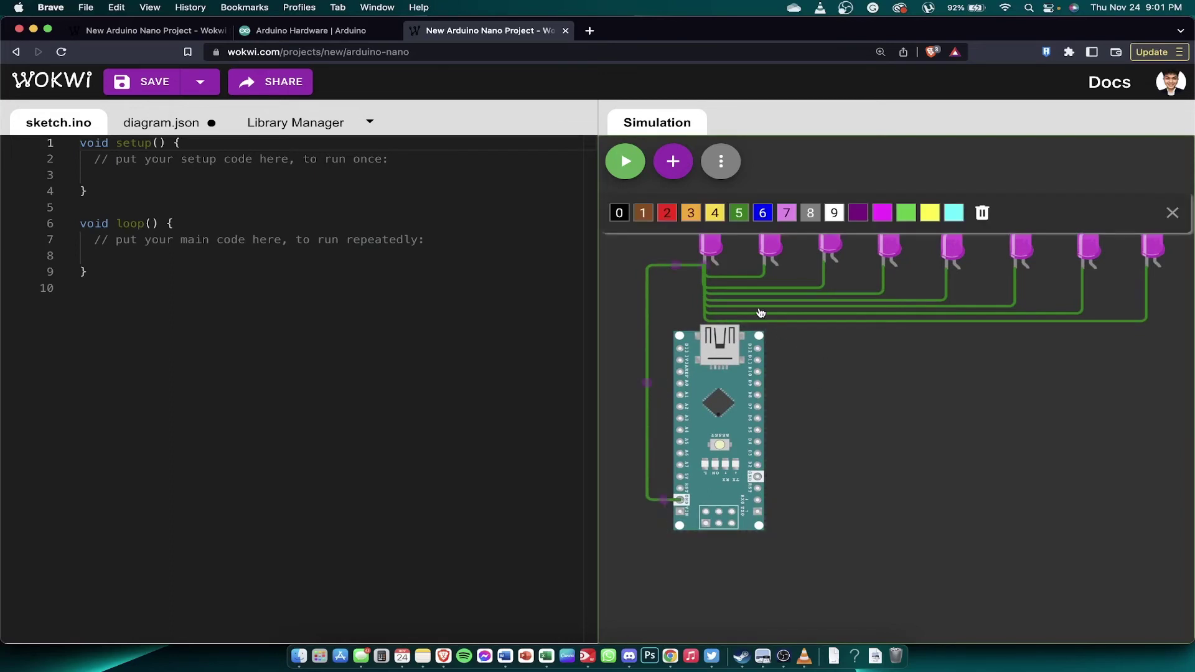
click(666, 213)
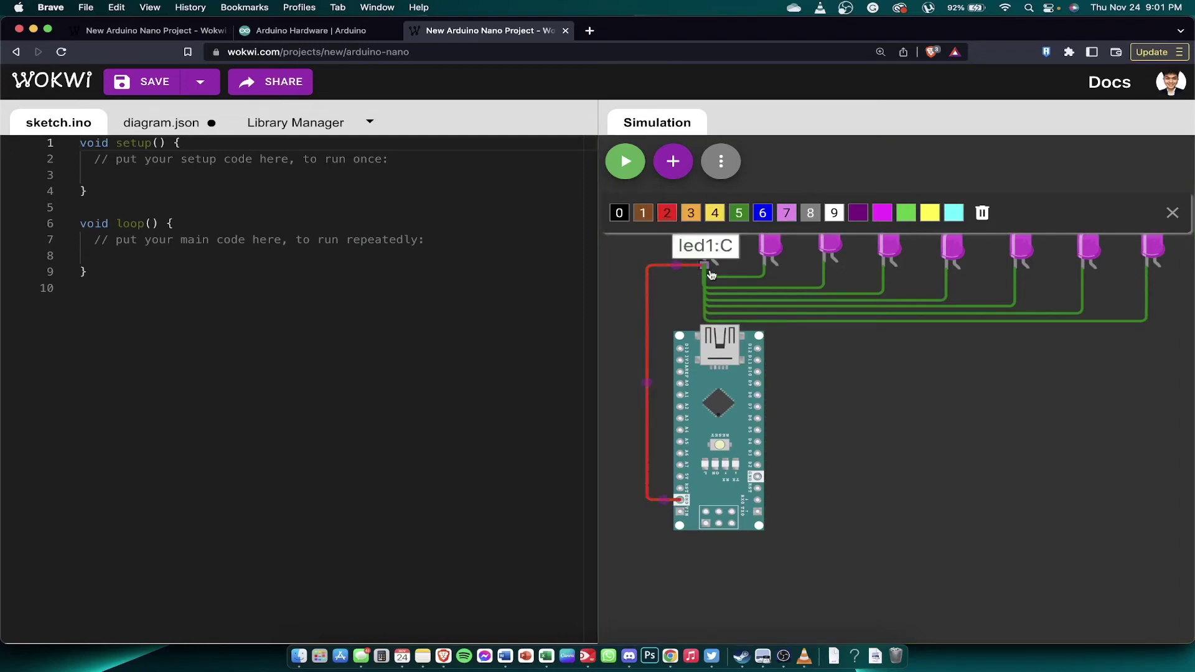
click(731, 280)
click(667, 213)
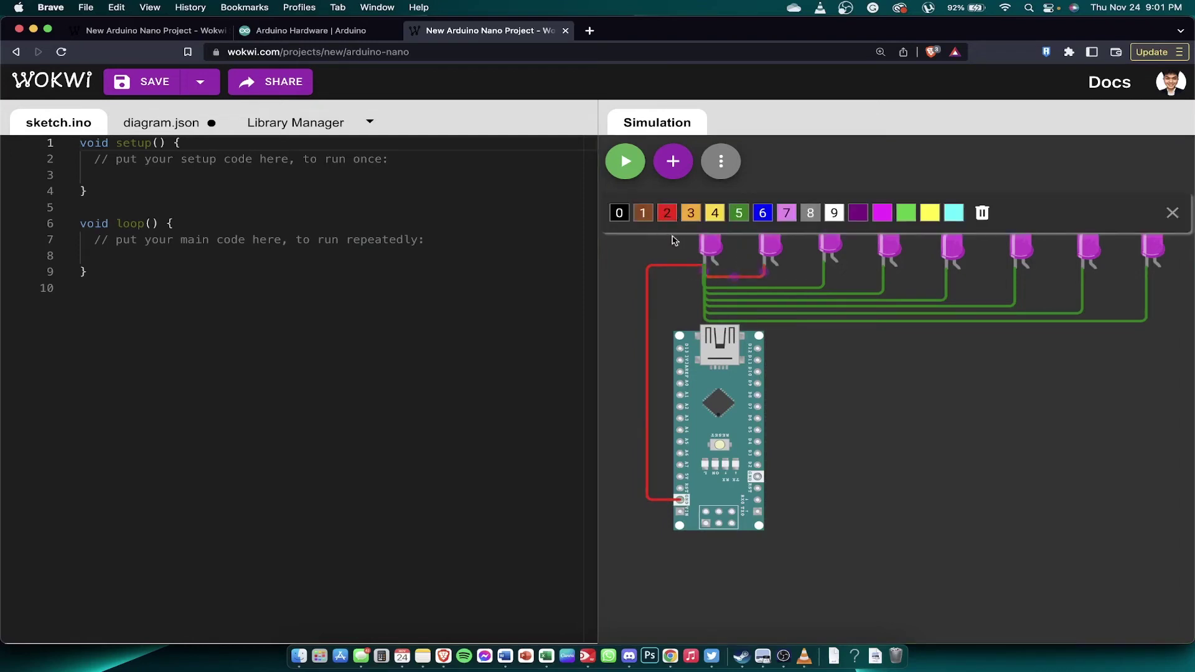
Recolour the cathode wires of the third, fourth and fifth LEDs red
click(824, 278)
click(667, 213)
click(667, 213)
click(947, 290)
click(666, 213)
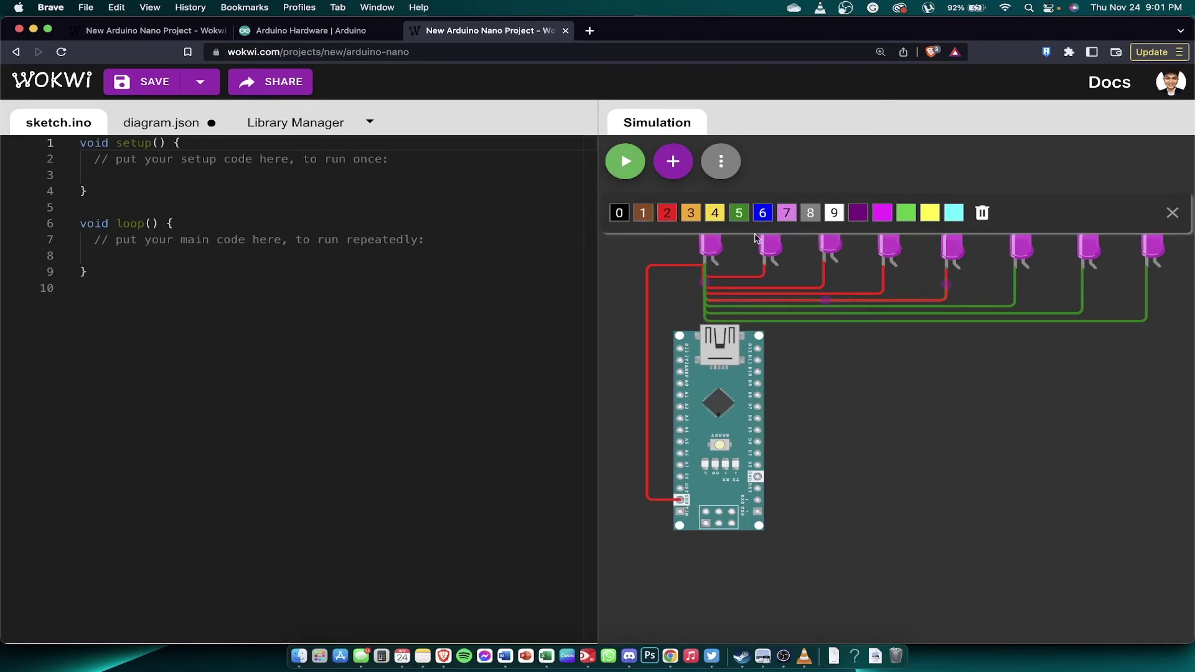
Recolour the cathode wires of the sixth, seventh and eighth LEDs red
click(1014, 287)
click(667, 213)
click(1085, 309)
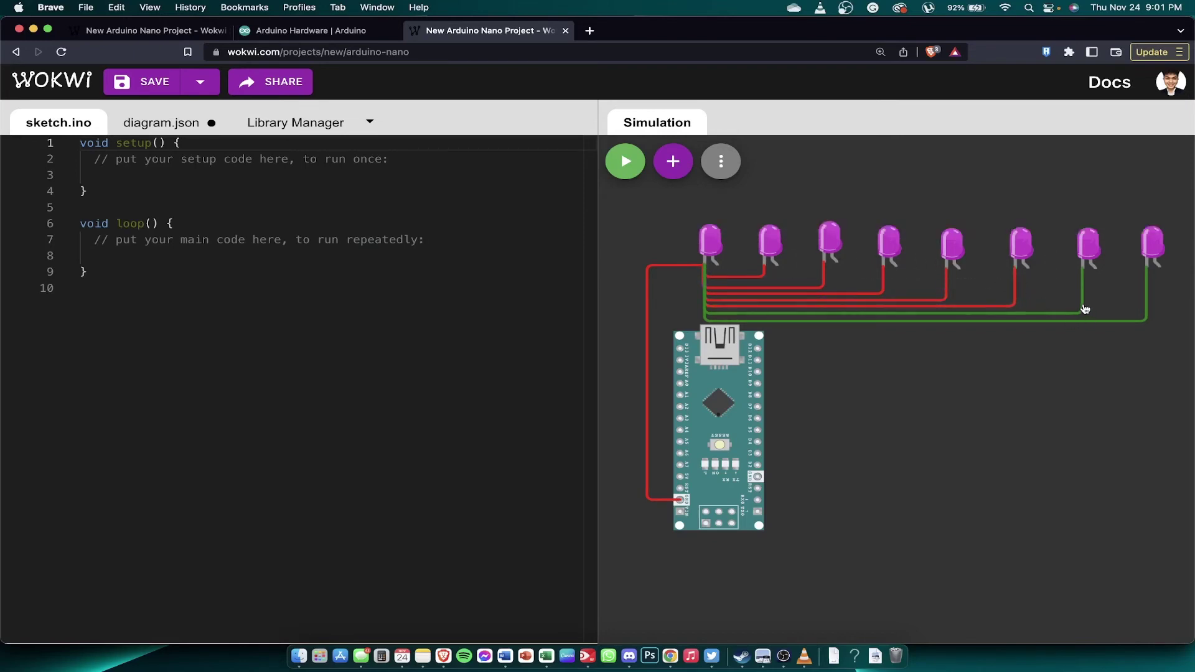
click(1085, 310)
click(667, 212)
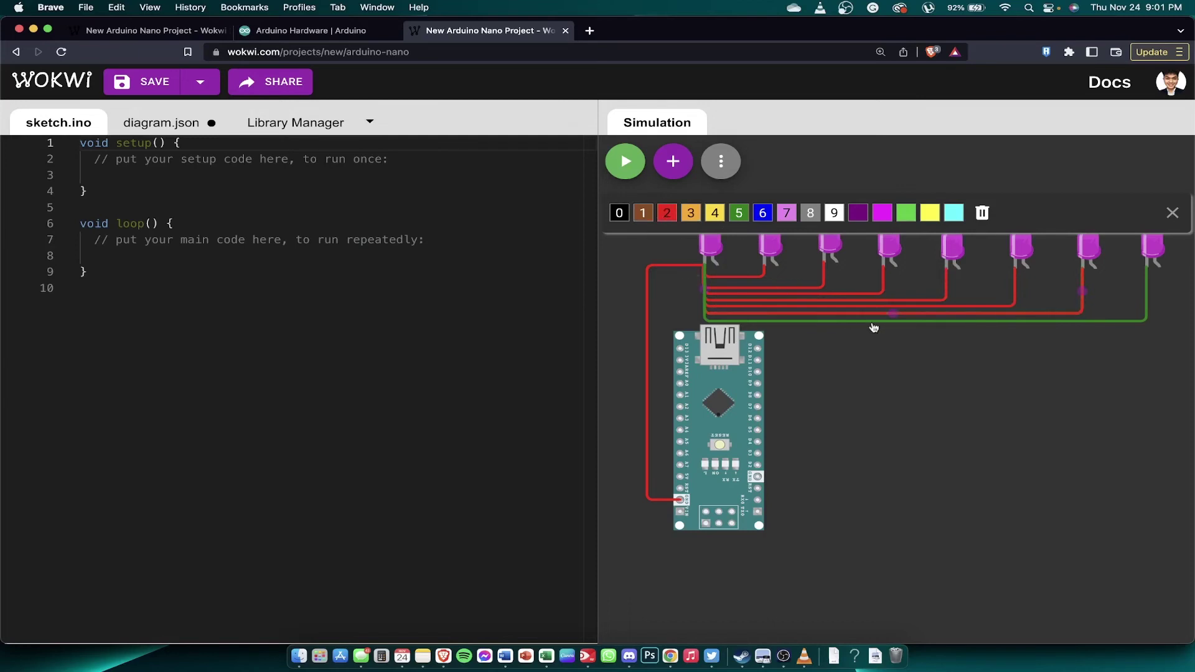
click(1149, 318)
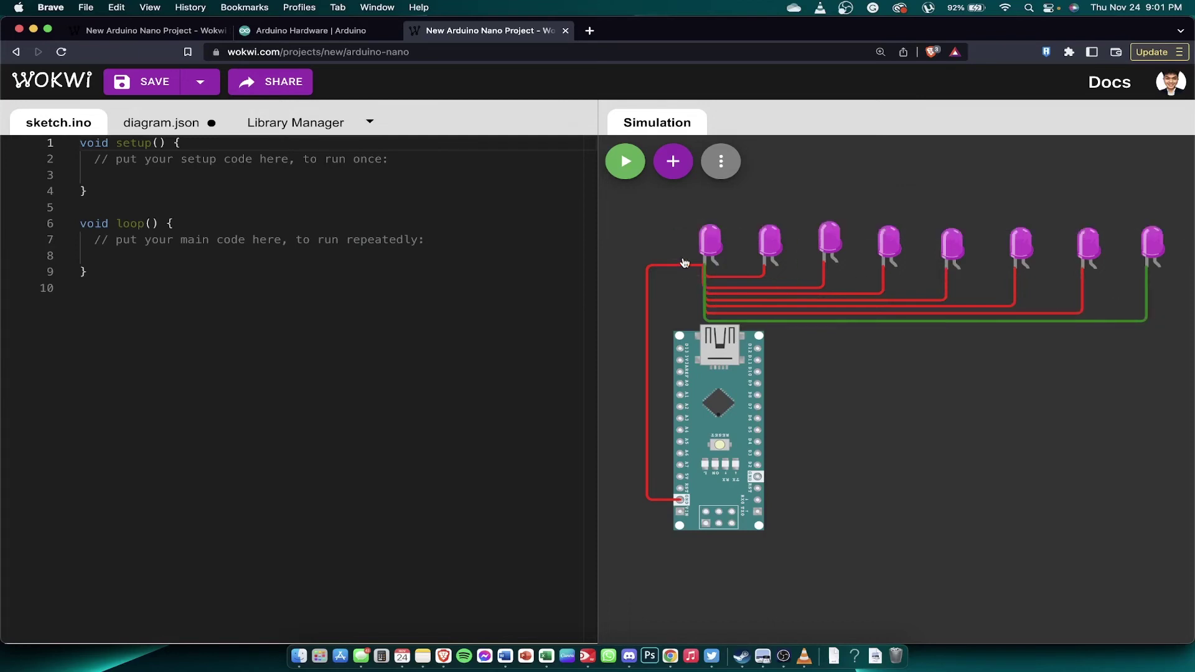
click(775, 322)
click(666, 213)
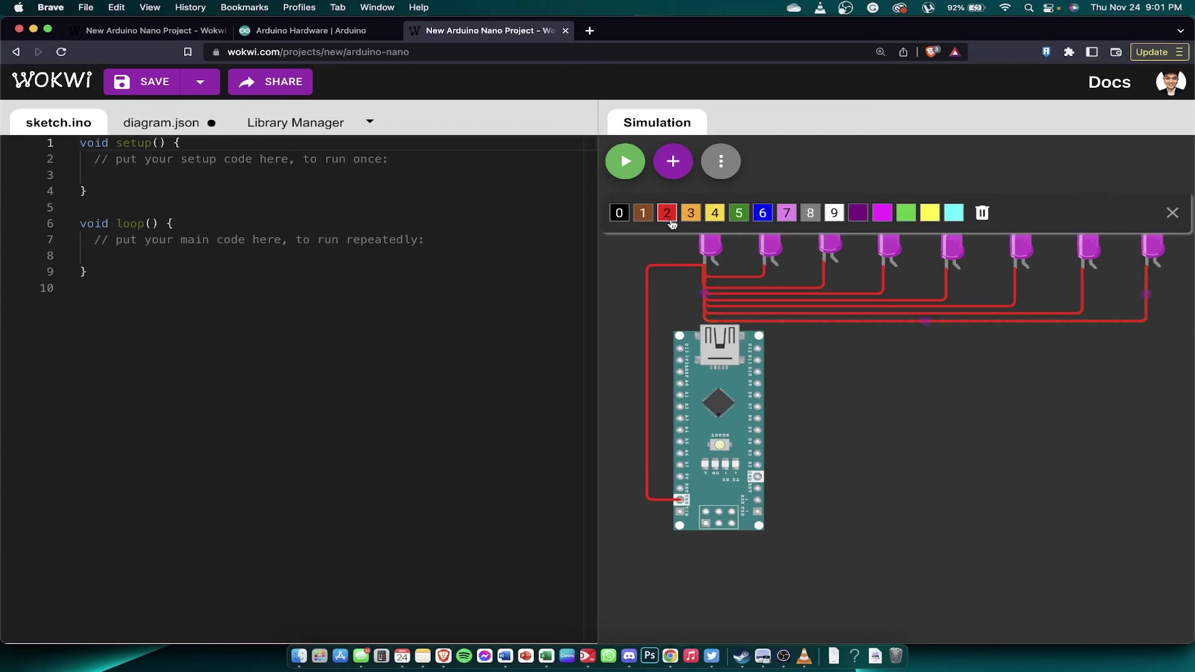
click(955, 355)
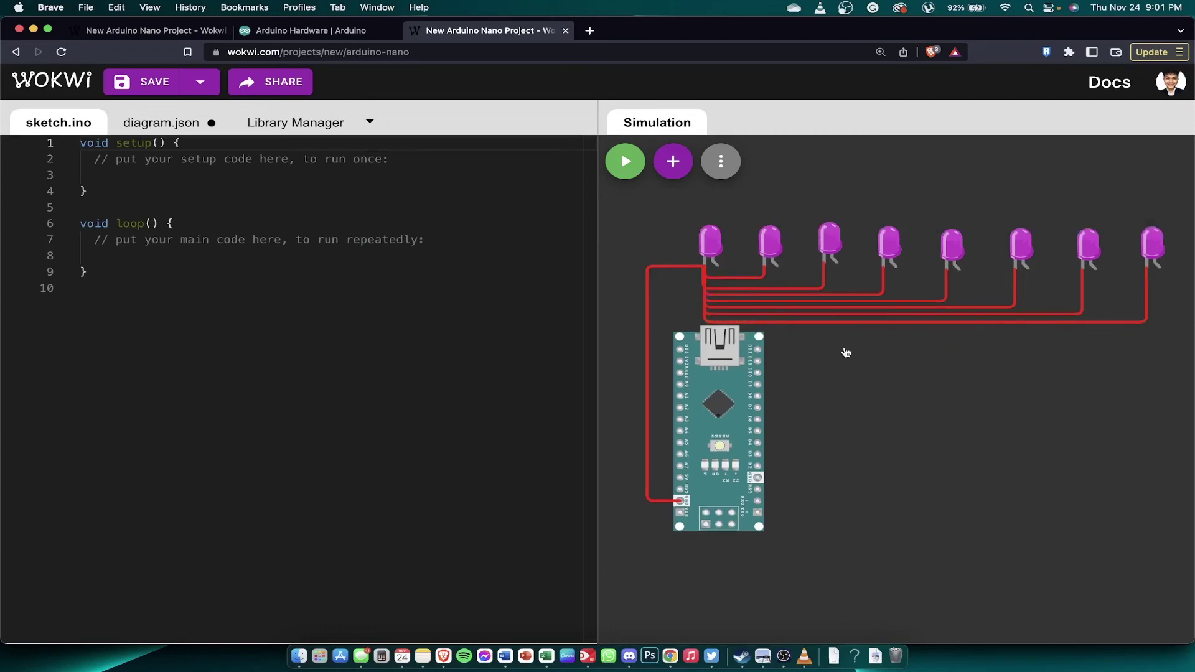
Move the Arduino Nano slightly down and to the right, leaving a wider gap below the LED wires
click(745, 386)
drag(717, 386, 765, 445)
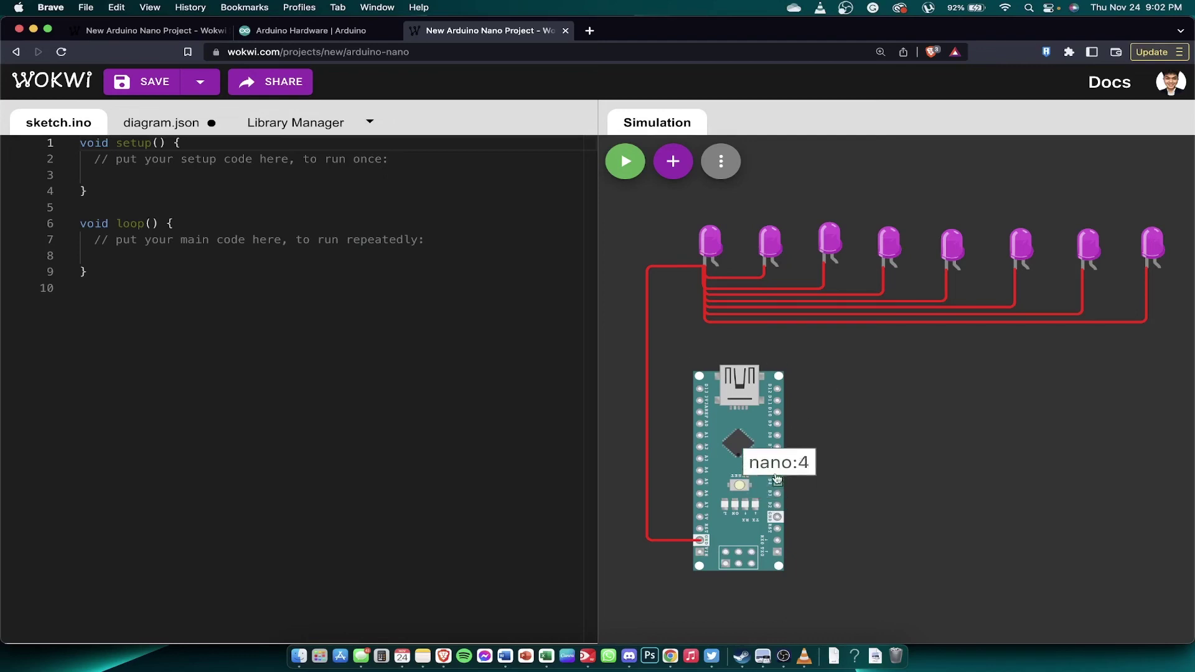
click(778, 430)
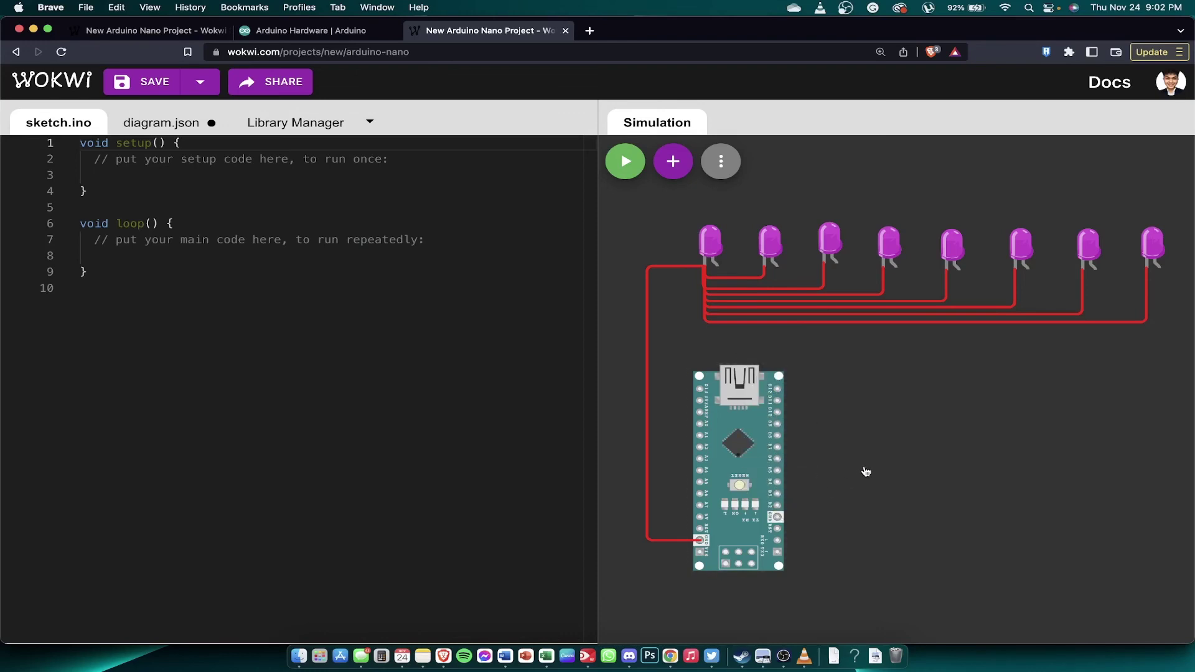
Wire the first LED's anode to Nano pin 2 and the second LED's anode to pin 3, routed around the board's right side
click(718, 267)
click(717, 343)
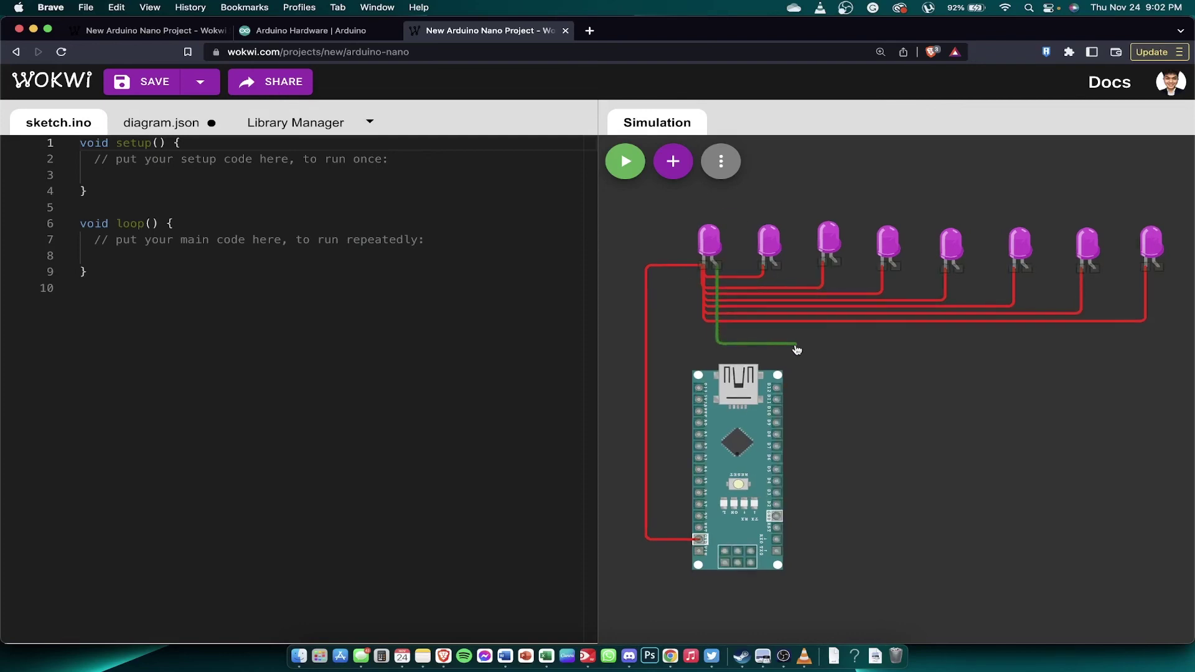
click(781, 508)
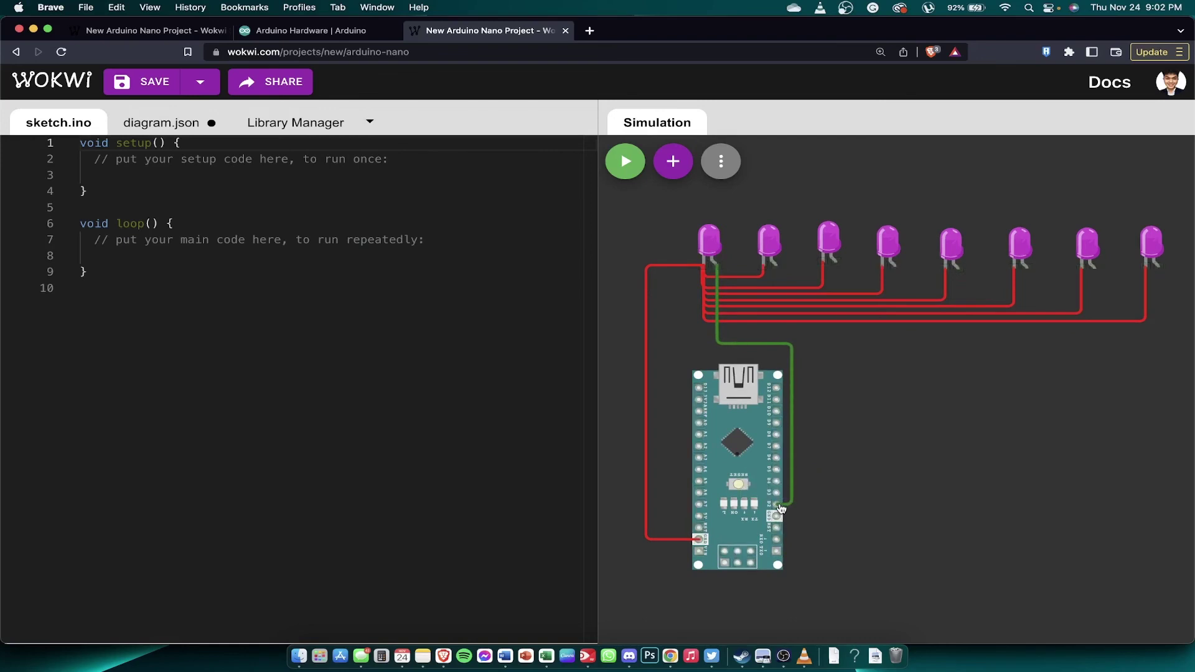
click(775, 266)
click(796, 334)
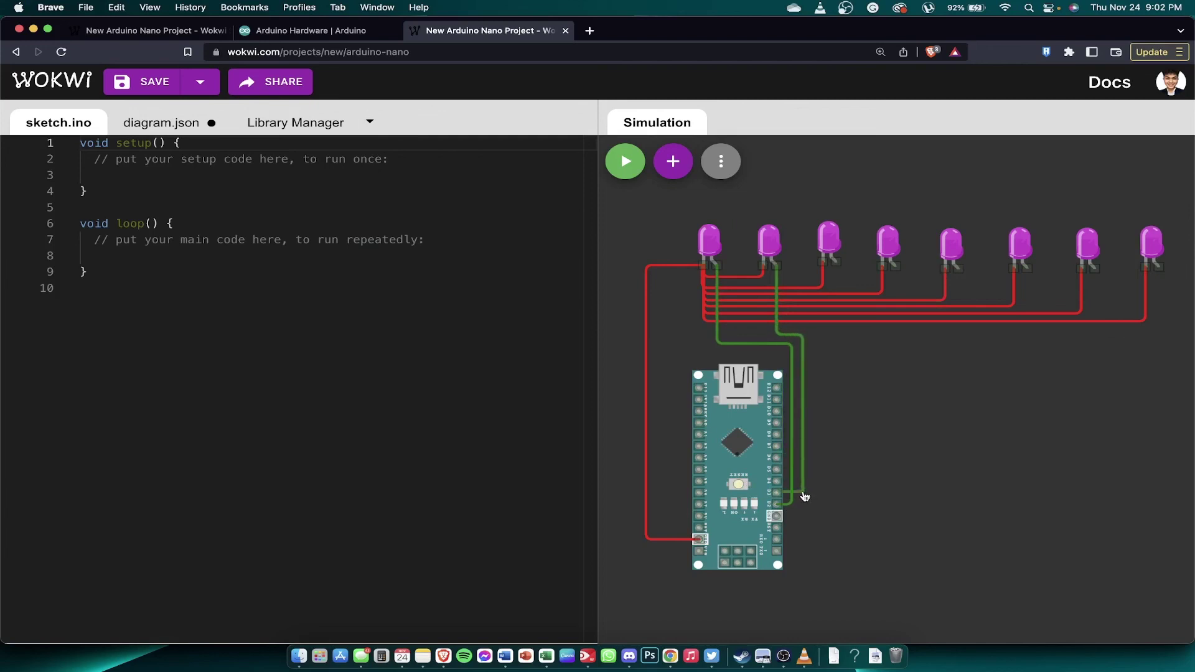
click(779, 496)
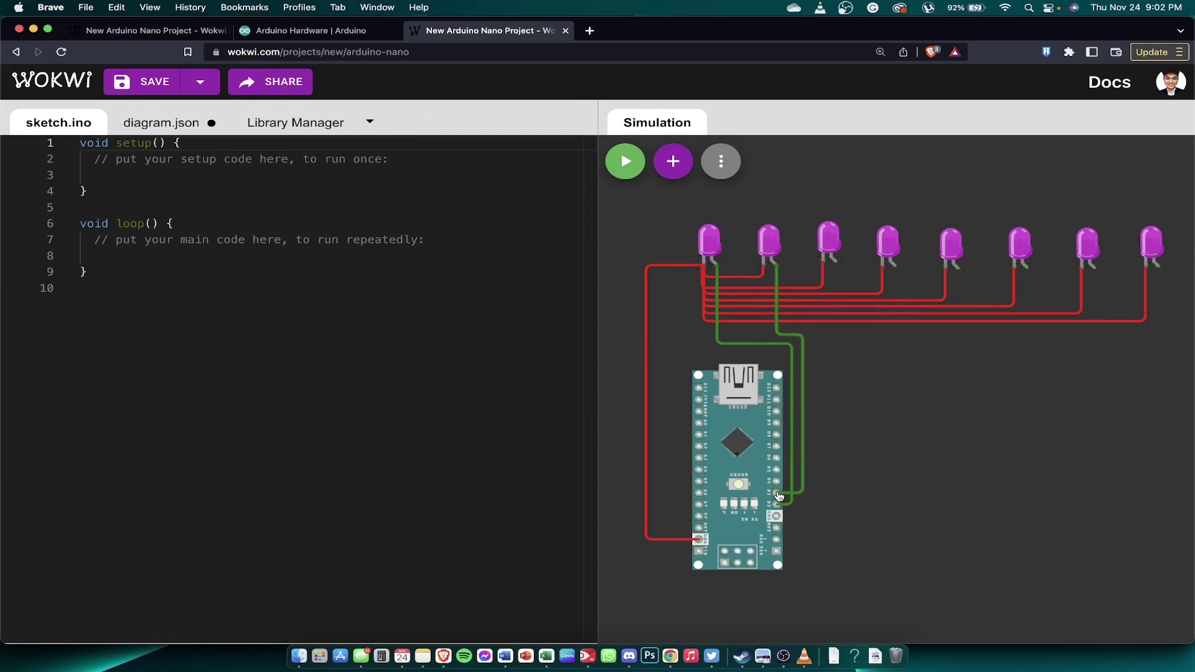
Wire the anodes of the third, fourth and fifth LEDs to Nano pins 4, 5 and 6 respectively
click(836, 263)
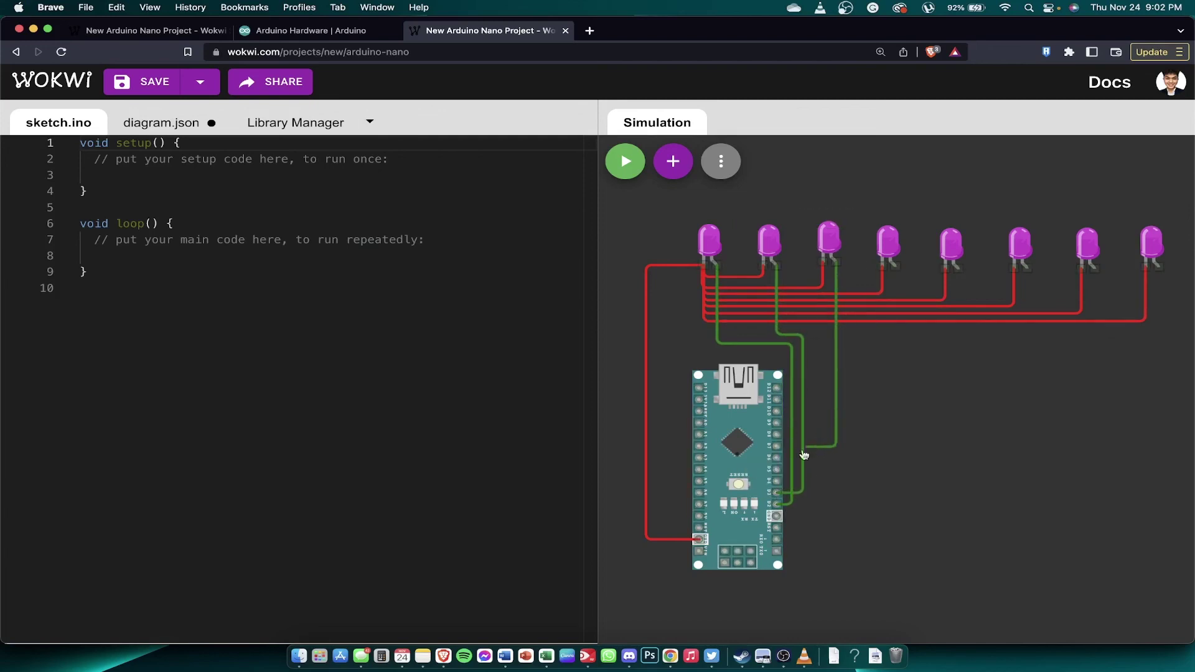
click(778, 480)
click(897, 271)
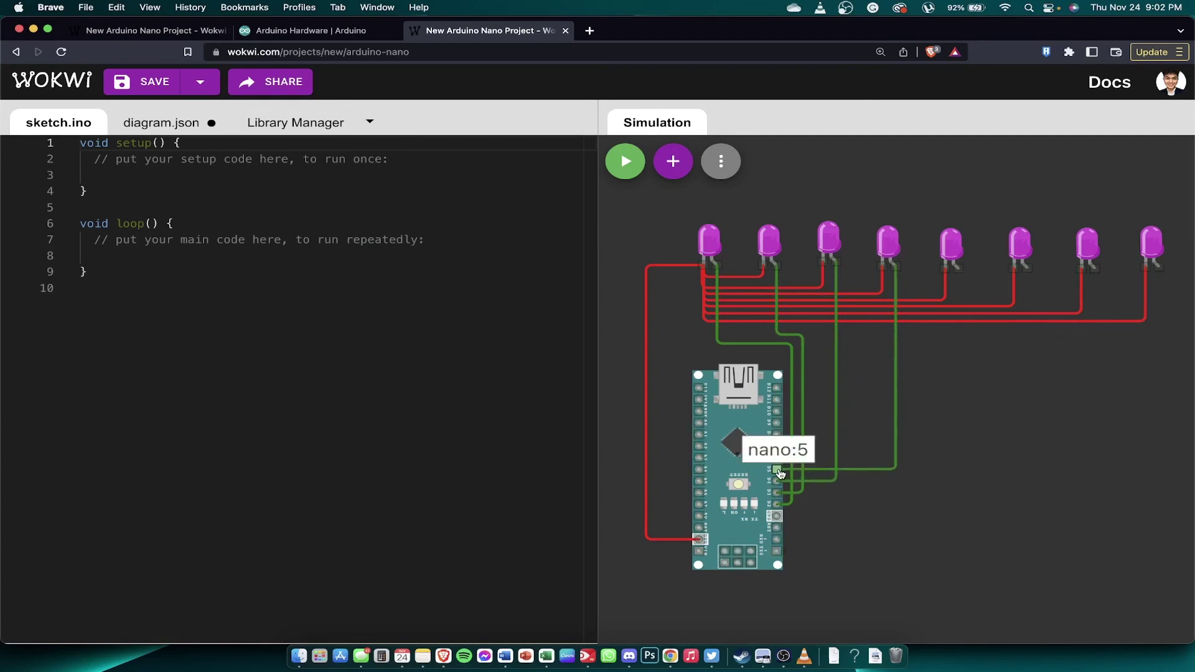
click(778, 468)
click(957, 274)
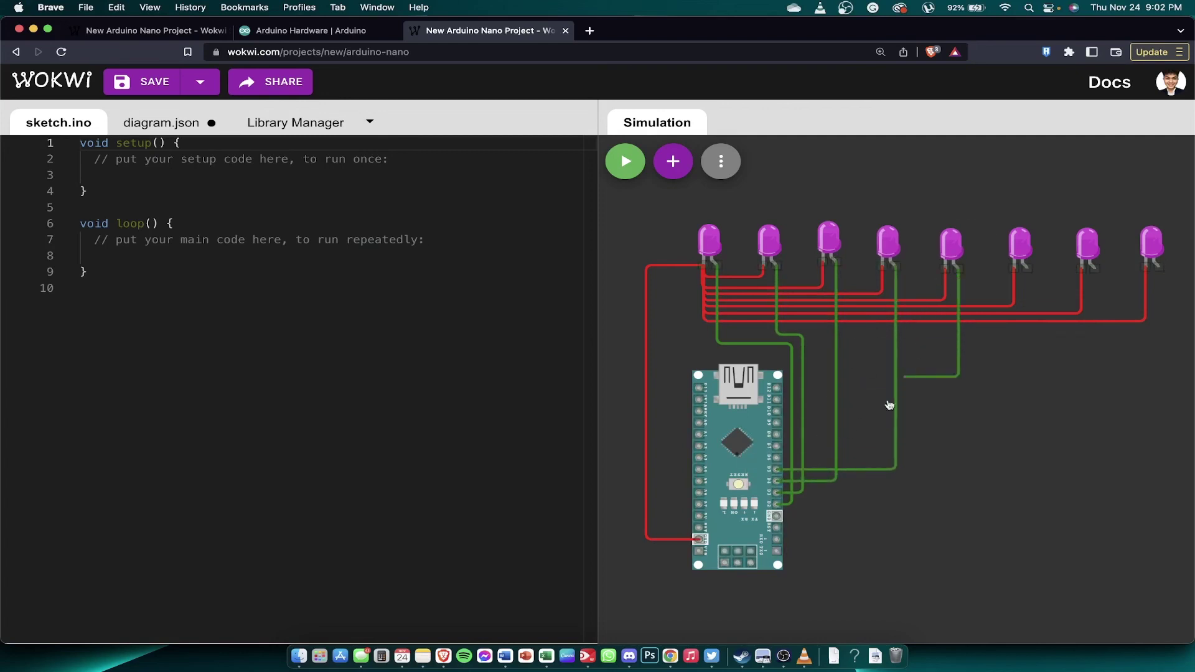
click(778, 457)
Wire the anodes of the sixth, seventh and eighth LEDs to Nano pins 7, 8 and 9 respectively
click(1027, 269)
click(778, 445)
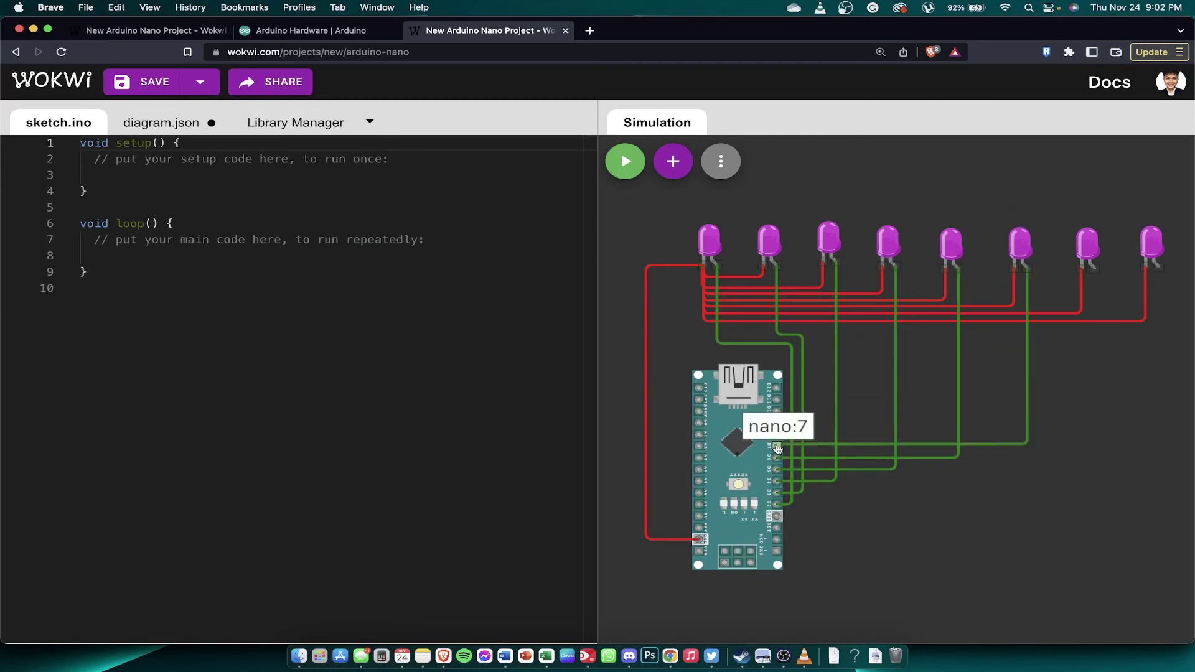
click(1094, 269)
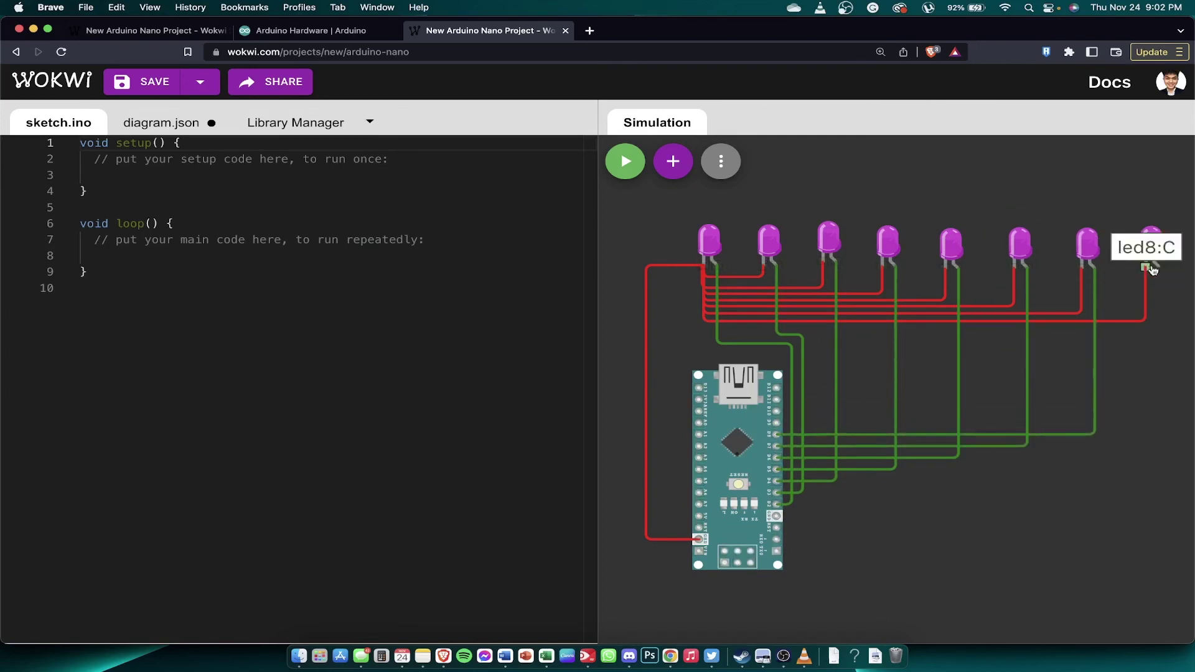
click(1157, 268)
click(778, 423)
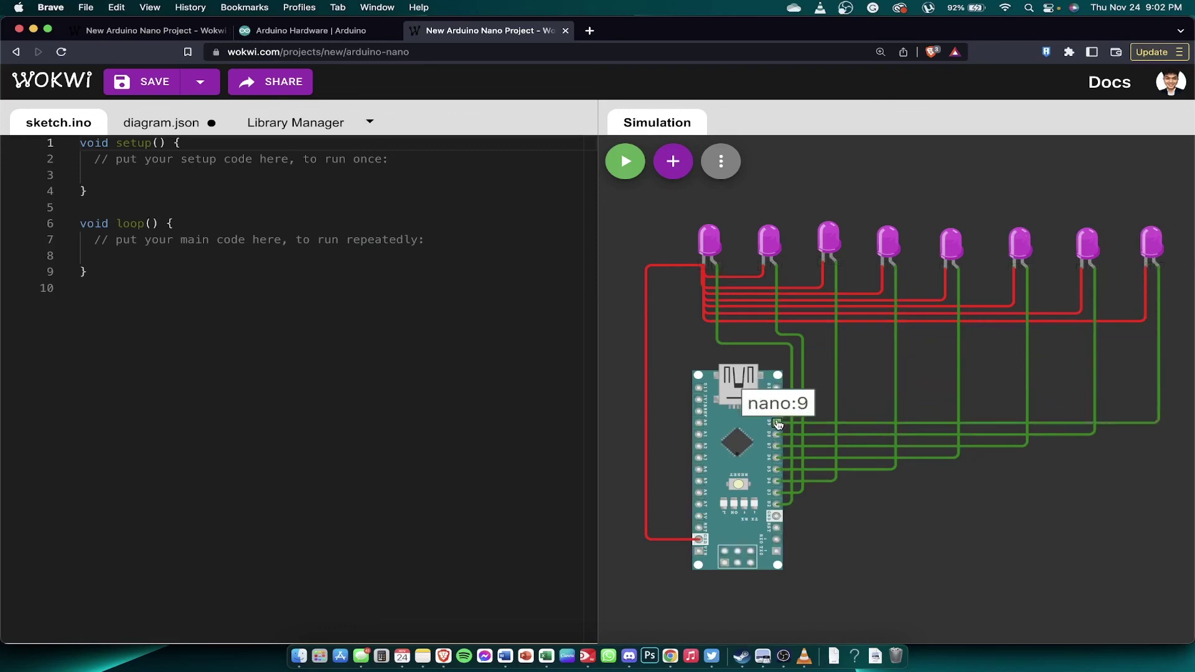